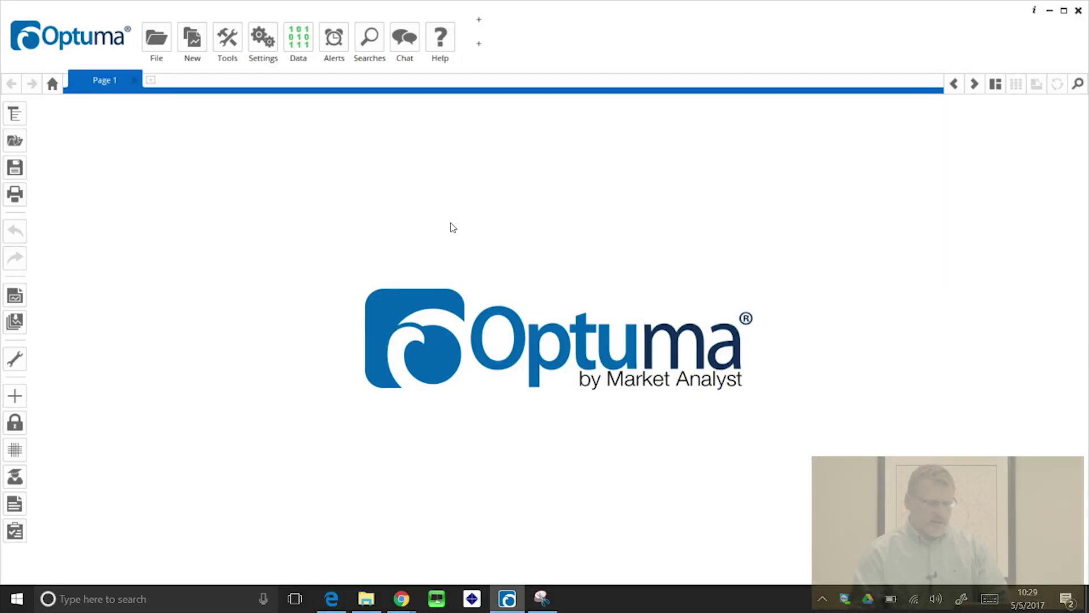
Open a ratio chart of Microsoft divided by Apple using the security formula "= msft/aapl".
{"action": "double_click", "coordinate": [450, 222]}
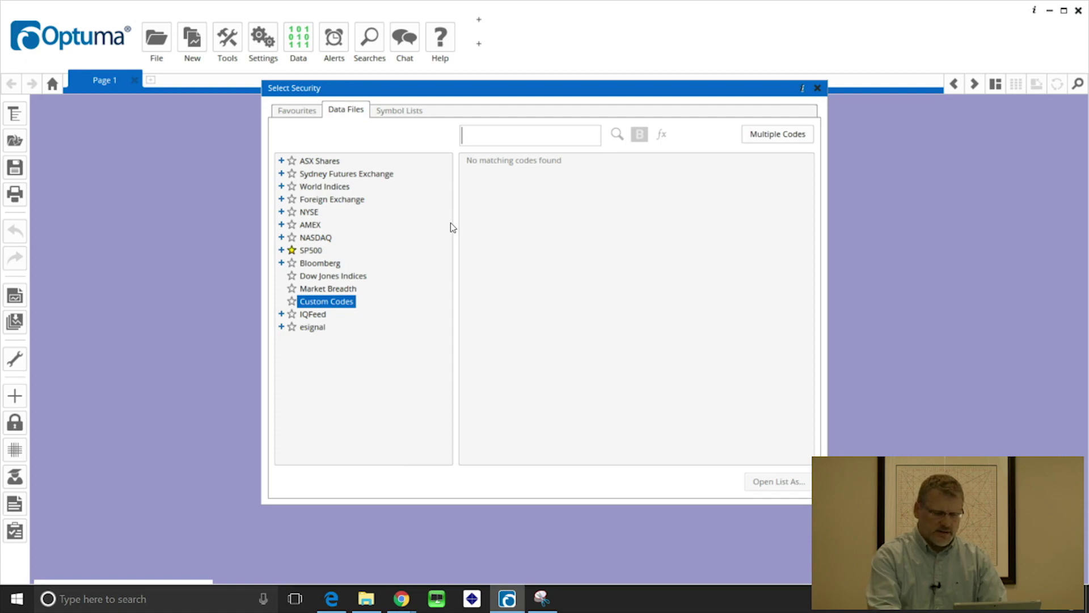
{"action": "type", "text": "="}
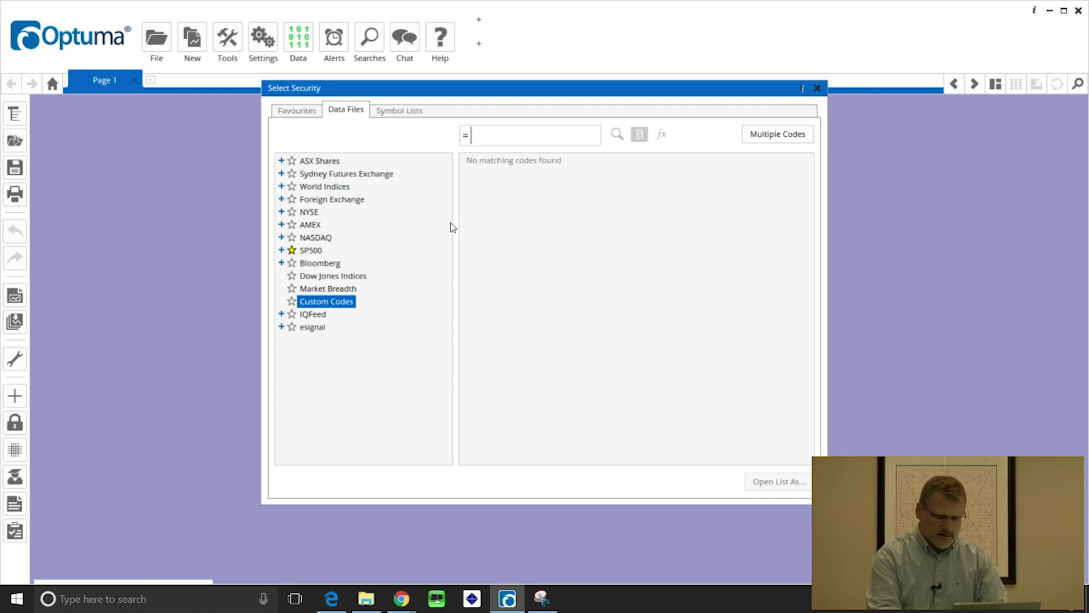
{"action": "type", "text": " msft"}
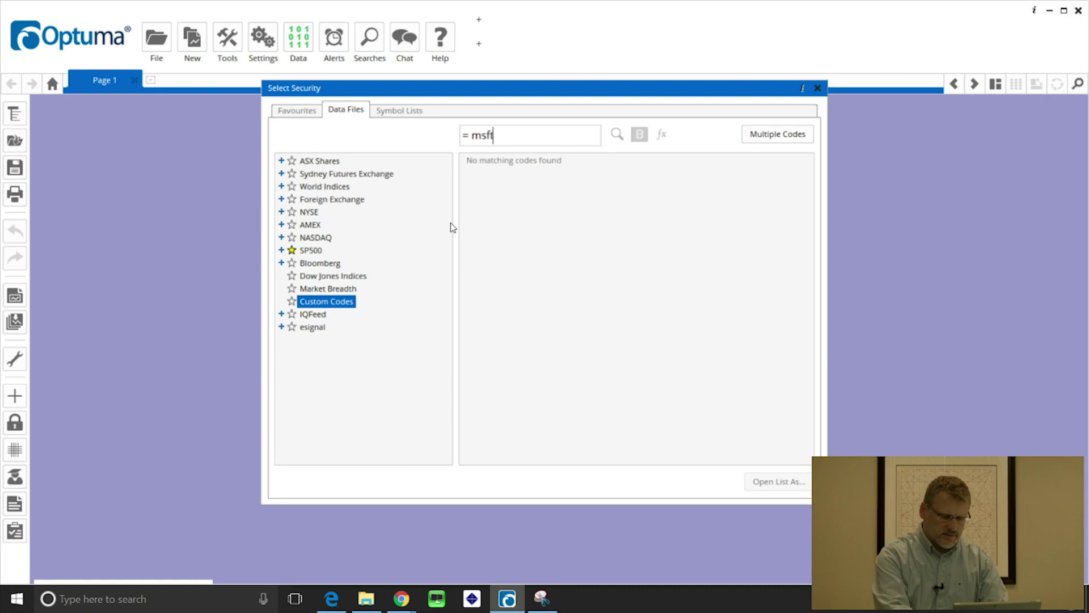
{"action": "type", "text": "/aa"}
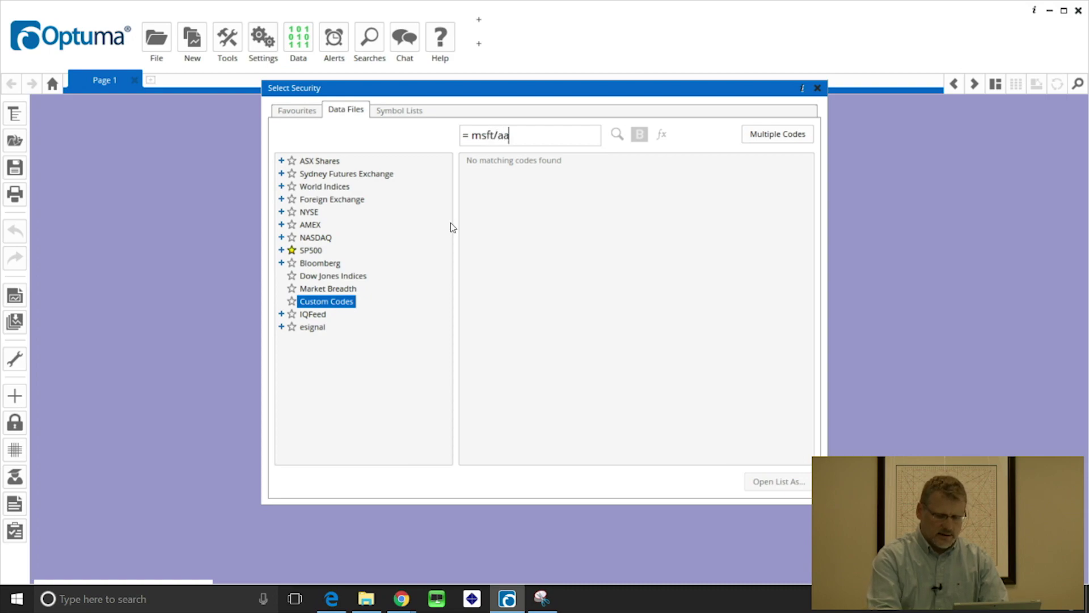
{"action": "type", "text": "pl"}
{"action": "key", "text": "Return"}
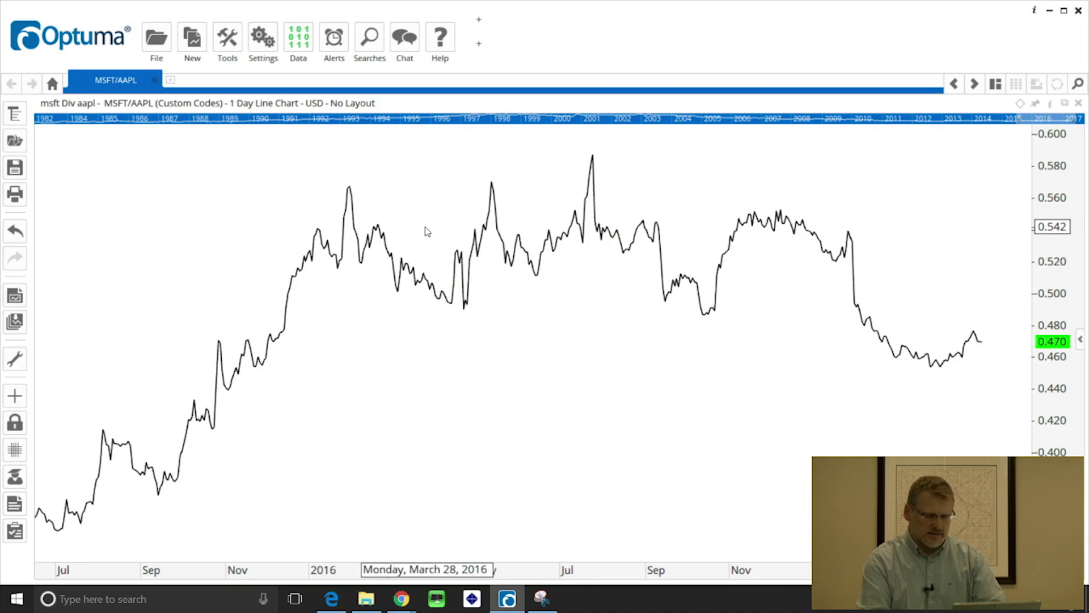
Open the MSFT/AAPL custom code for editing and change its code to MSFTAAPL.
{"action": "key", "text": "Return"}
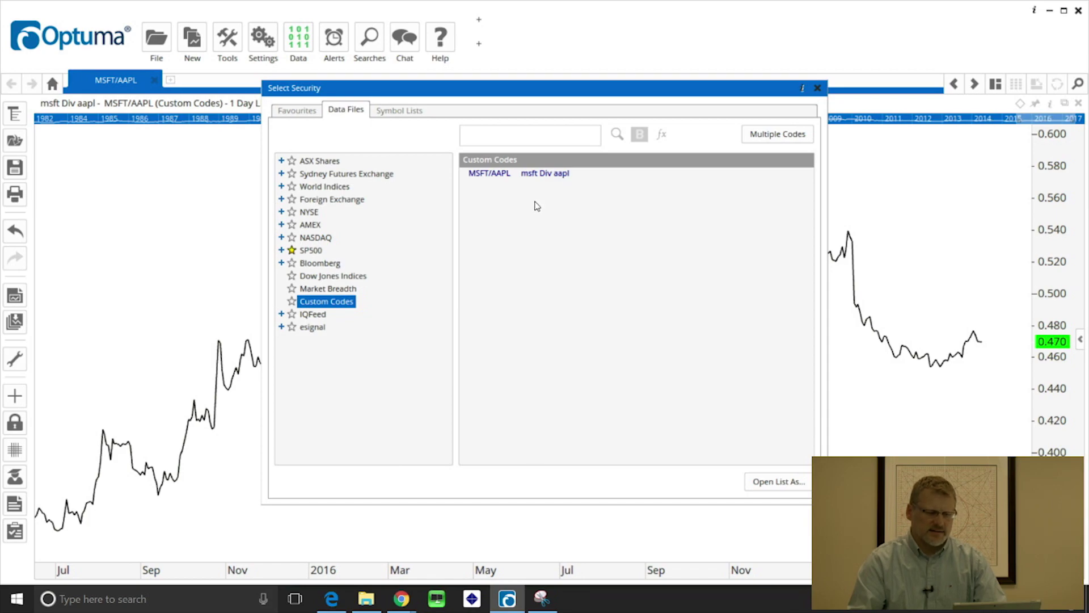
{"action": "right_click", "coordinate": [537, 178]}
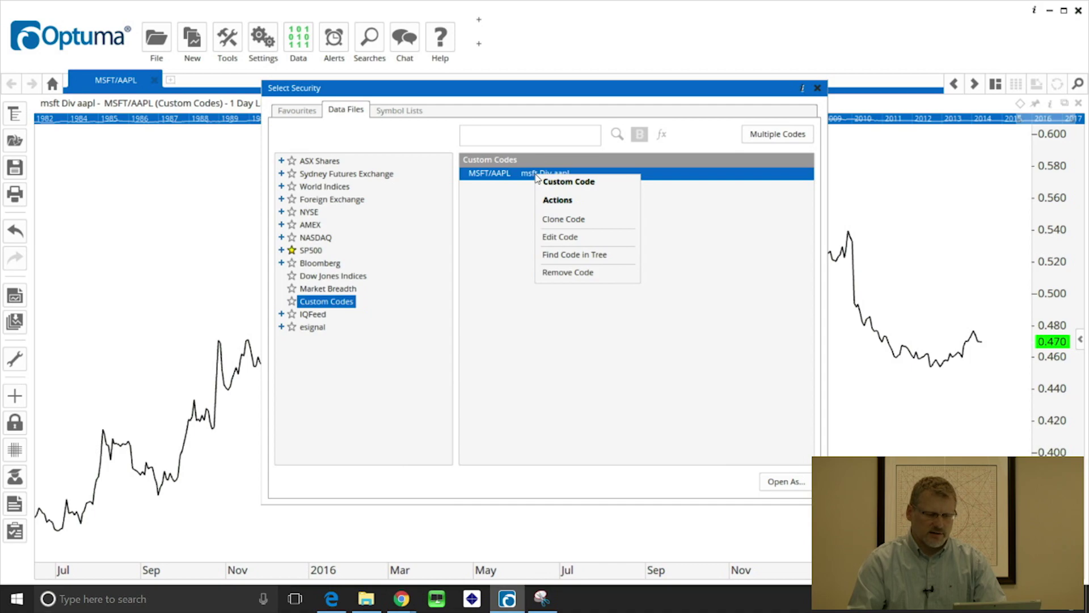
{"action": "left_click", "coordinate": [570, 243]}
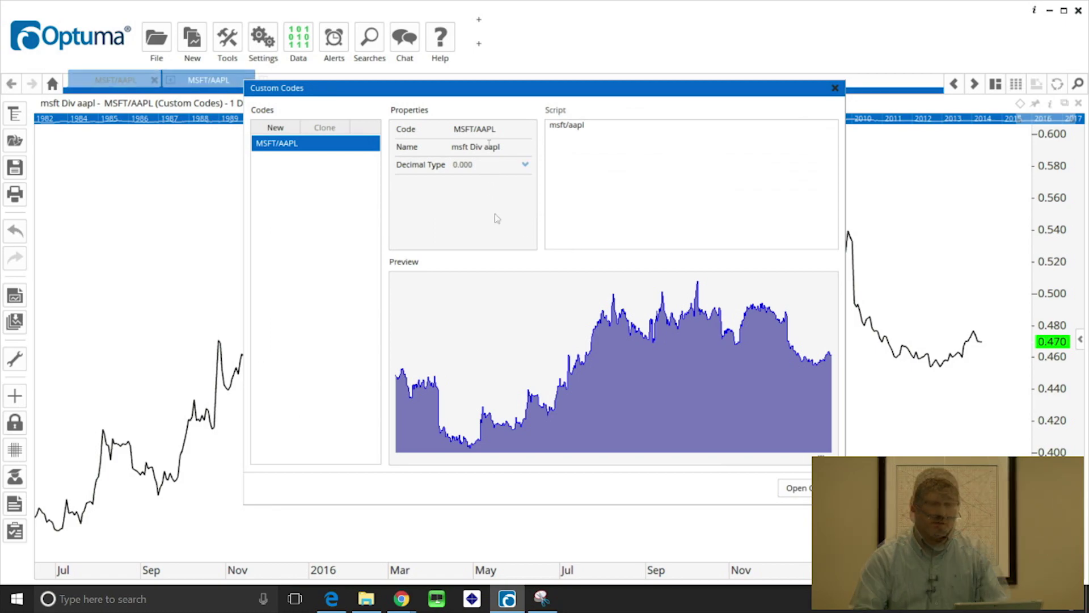
{"action": "left_click", "coordinate": [472, 127]}
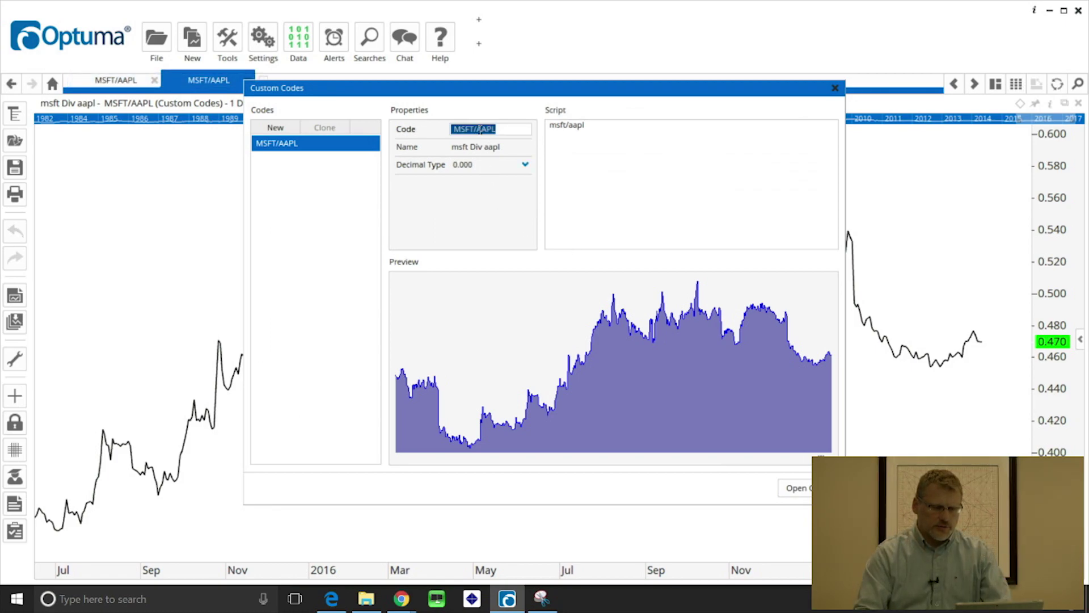
{"action": "left_click", "coordinate": [478, 129]}
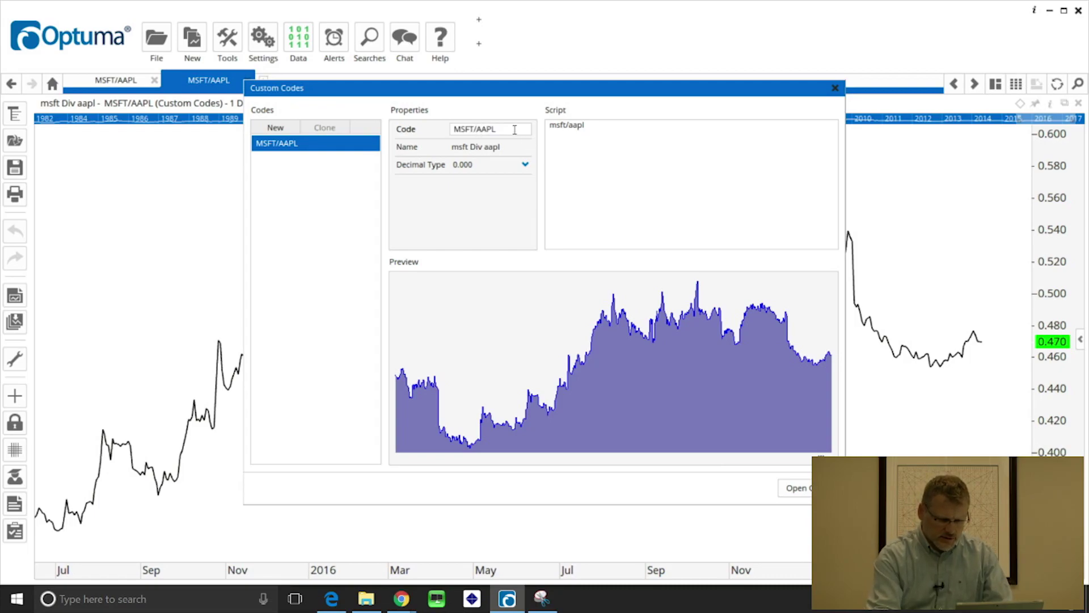
{"action": "key", "text": "BackSpace"}
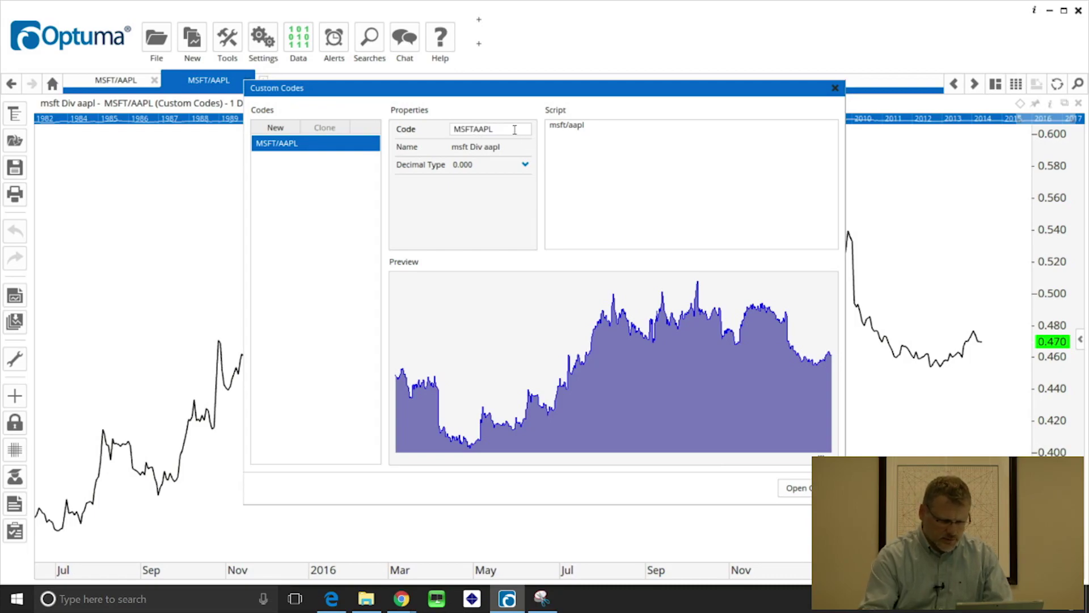
Name the MSFTAAPL custom code "Microsoft Relative to Apple" and open its chart.
{"action": "left_click", "coordinate": [485, 147]}
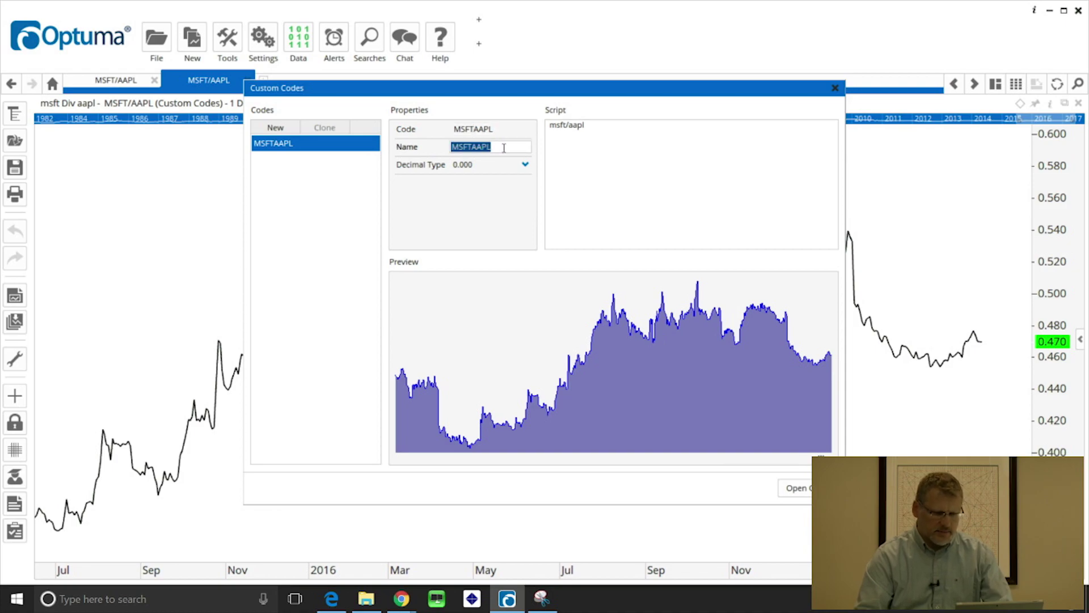
{"action": "type", "text": "Mi"}
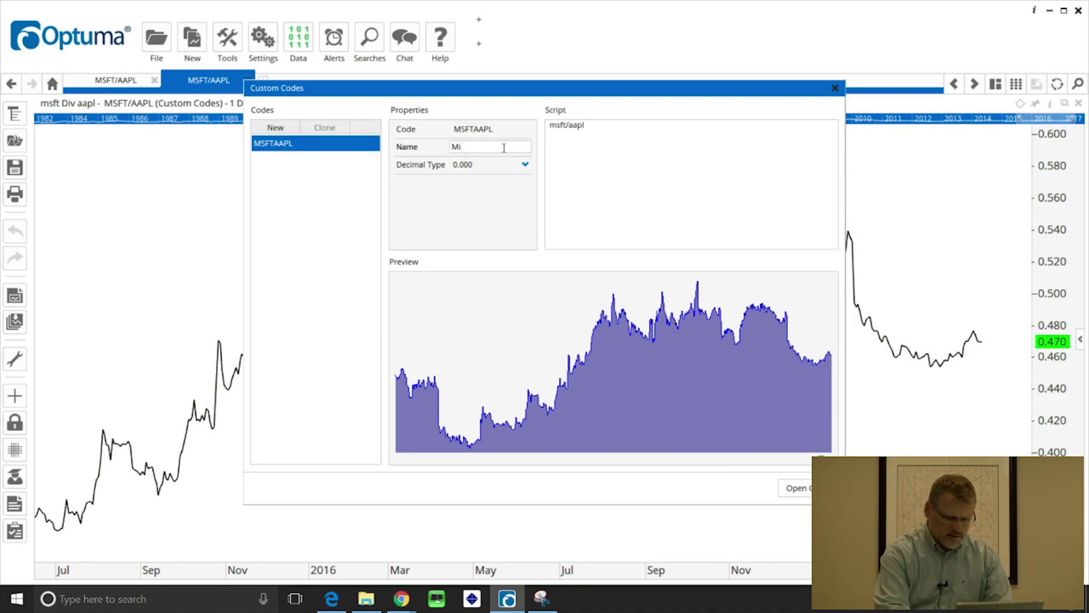
{"action": "type", "text": "crosof"}
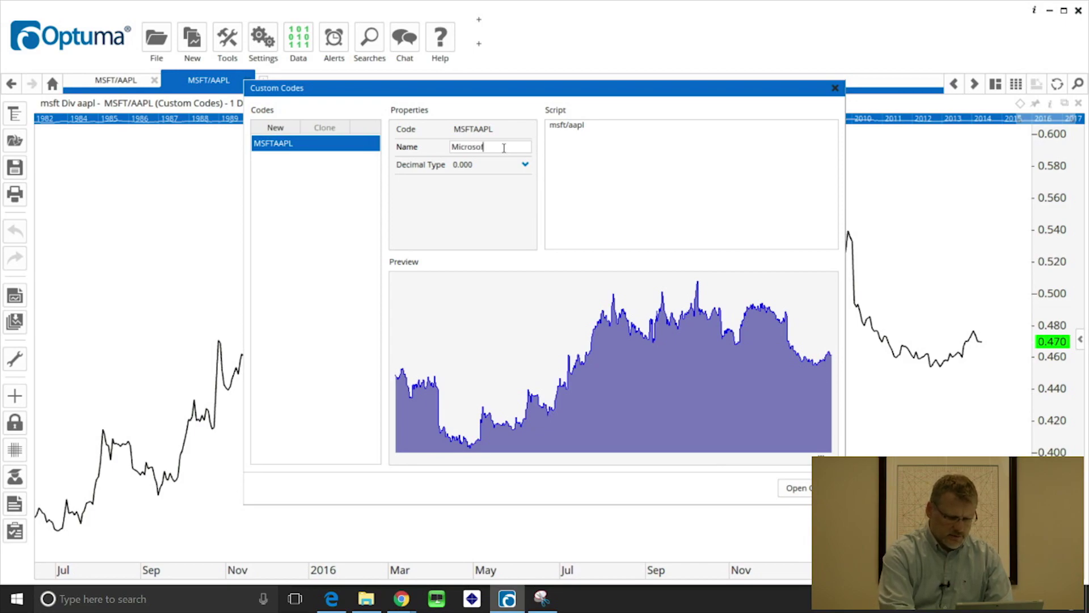
{"action": "type", "text": "t Rela"}
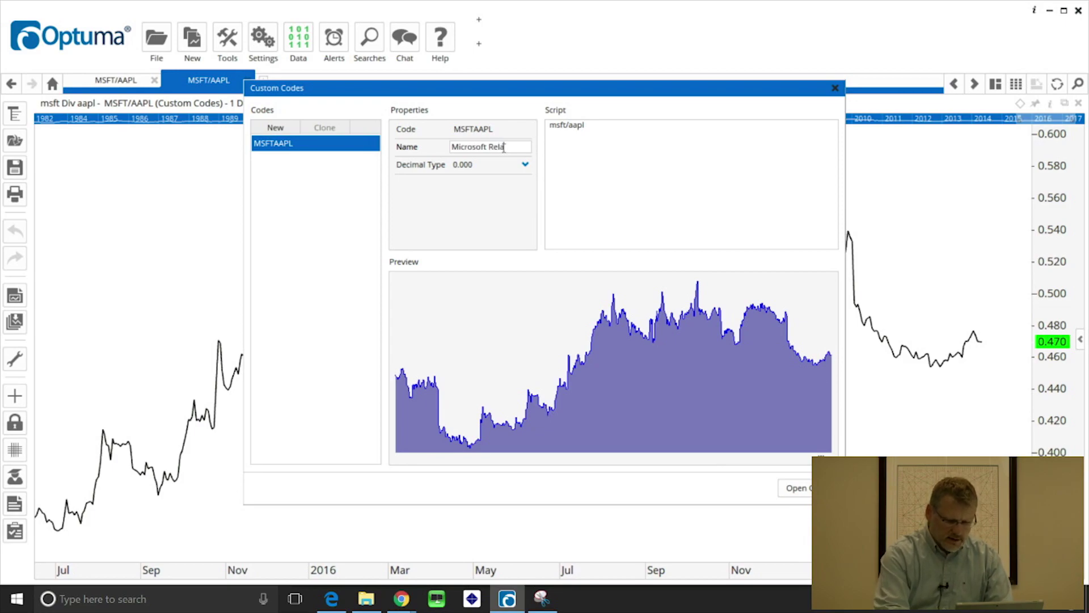
{"action": "type", "text": "tive to"}
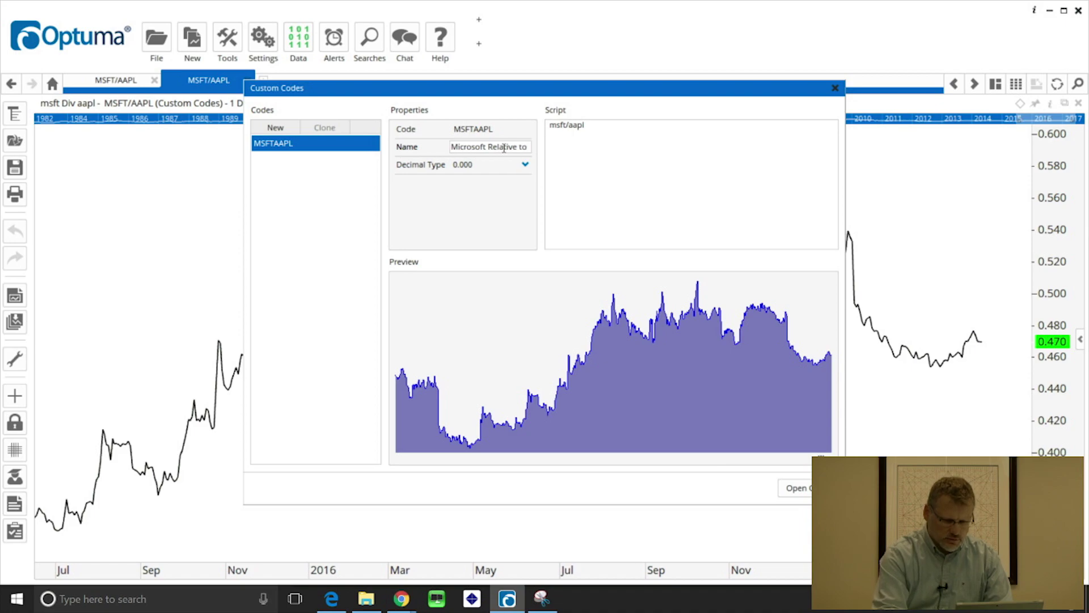
{"action": "type", "text": " Apple"}
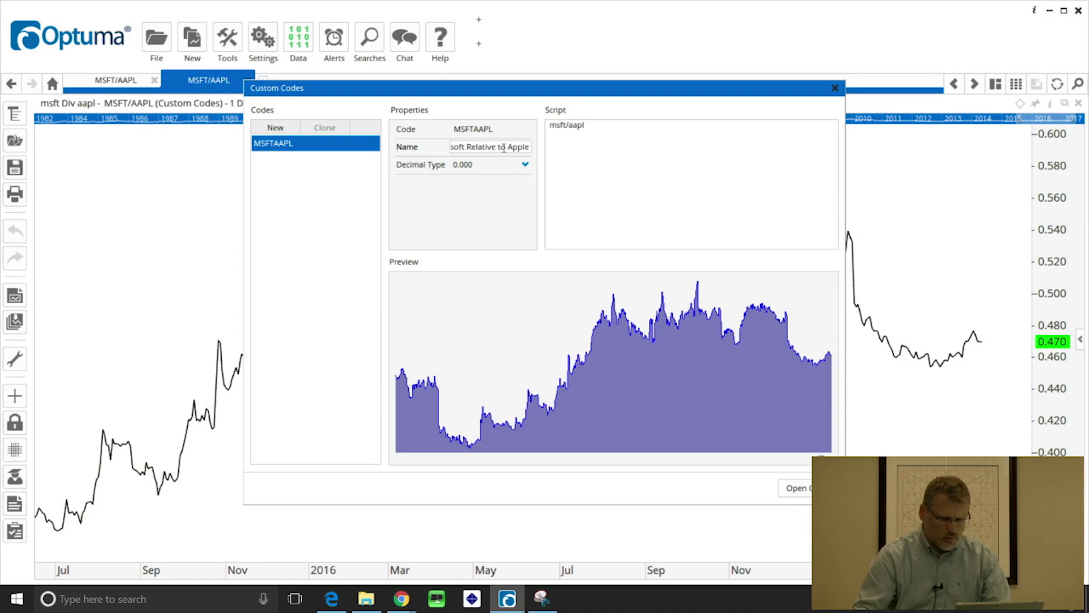
{"action": "left_click", "coordinate": [615, 165]}
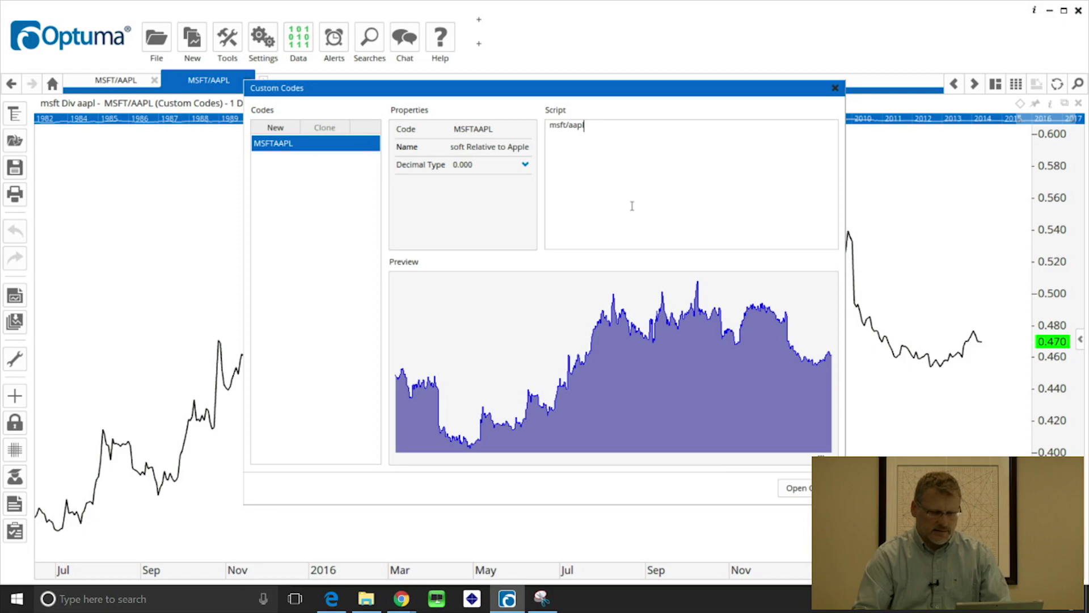
{"action": "left_click", "coordinate": [800, 489]}
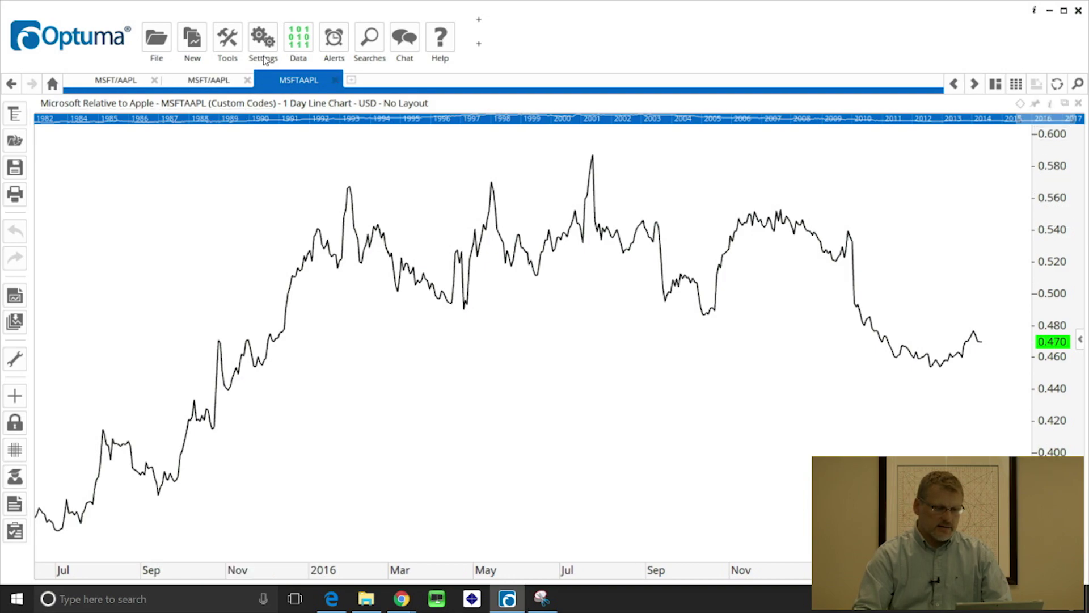
Create a new custom code with MYINDEX as its code and name.
{"action": "left_click", "coordinate": [293, 46]}
{"action": "left_click", "coordinate": [337, 170]}
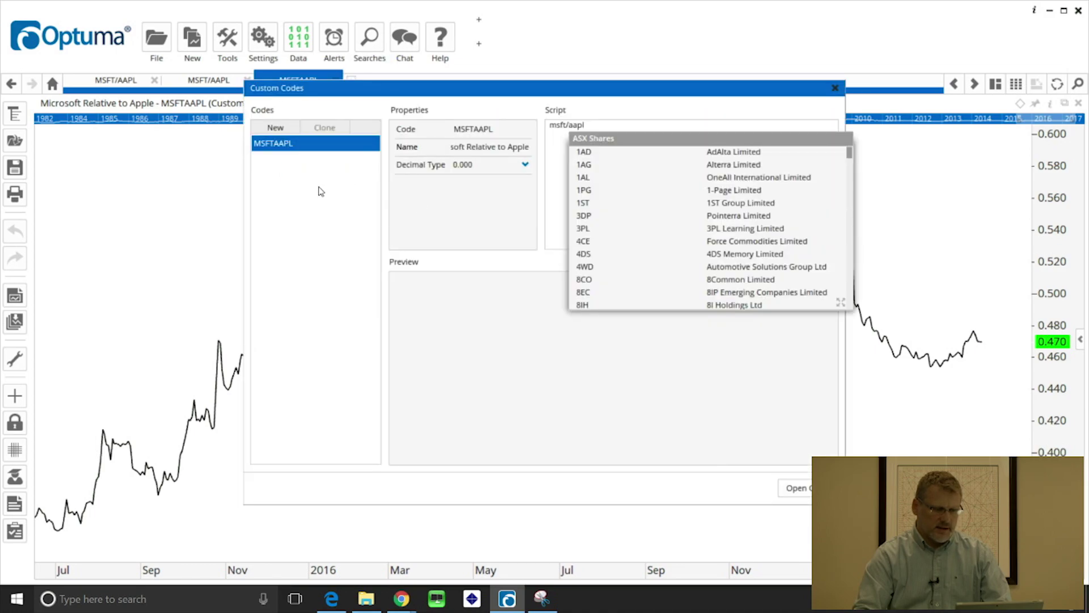
{"action": "left_click", "coordinate": [277, 129]}
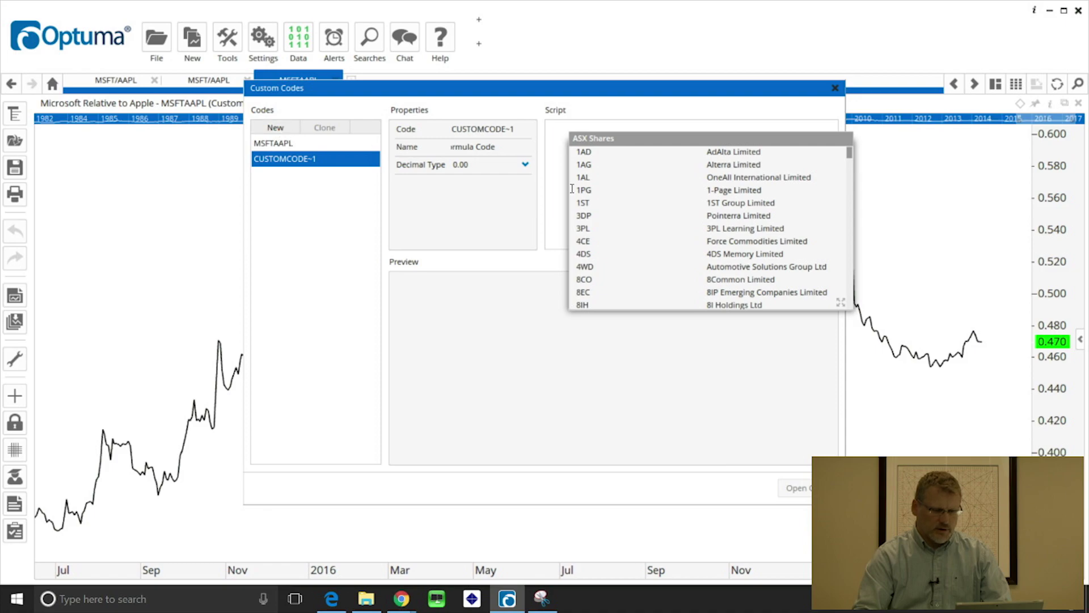
{"action": "left_click", "coordinate": [484, 129]}
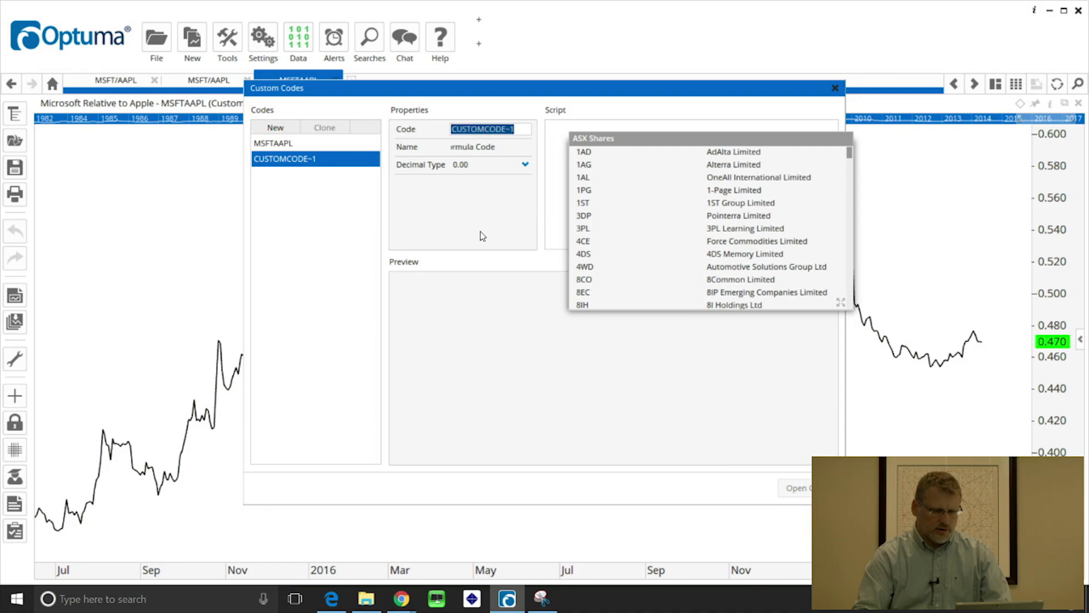
{"action": "key", "text": "Return"}
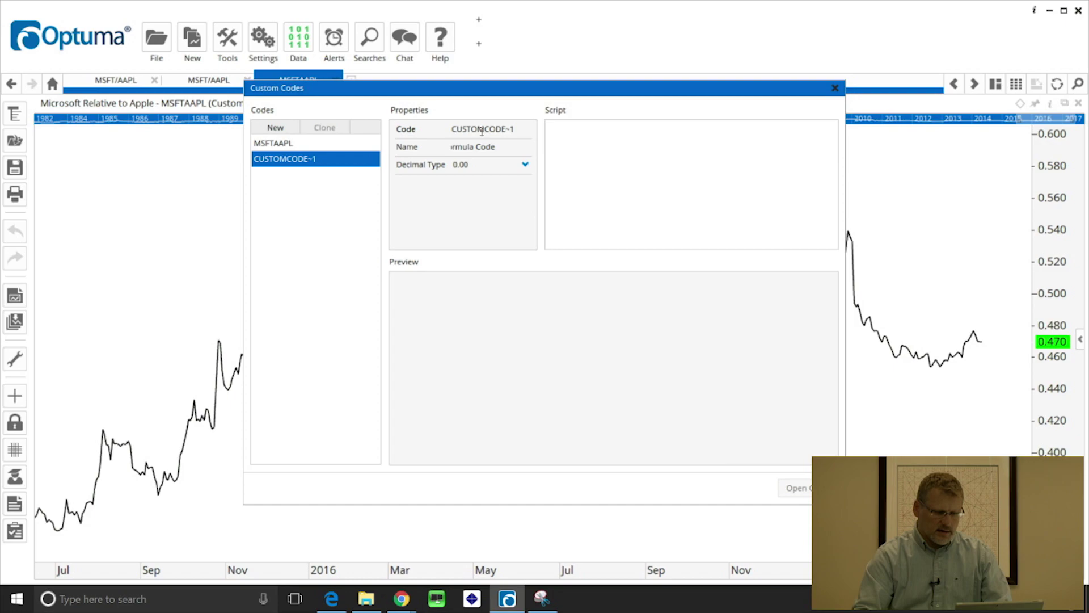
{"action": "left_click", "coordinate": [482, 129]}
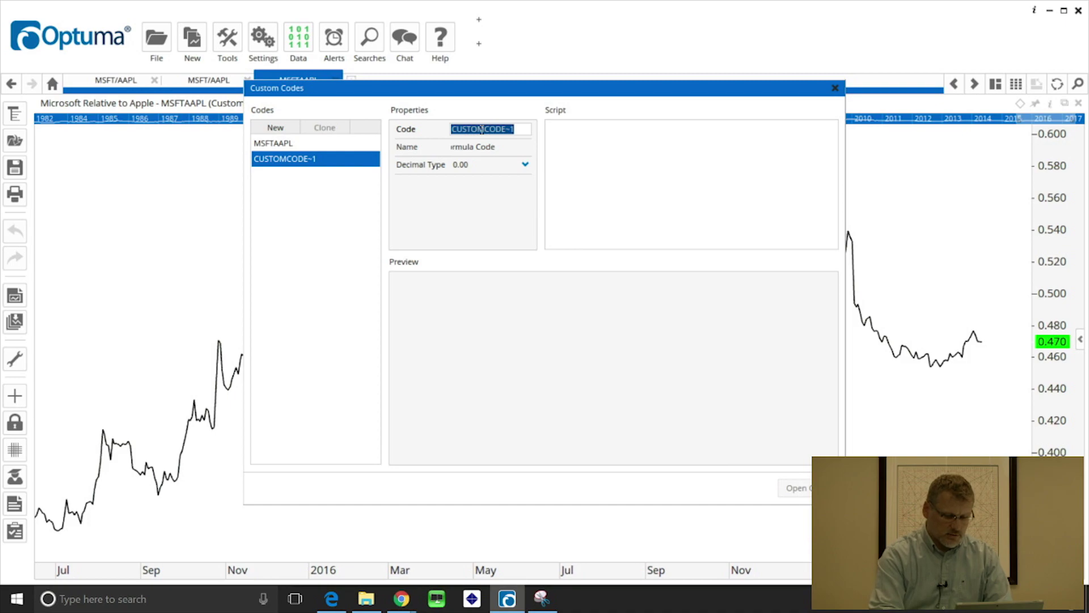
{"action": "type", "text": "MYINDEX"}
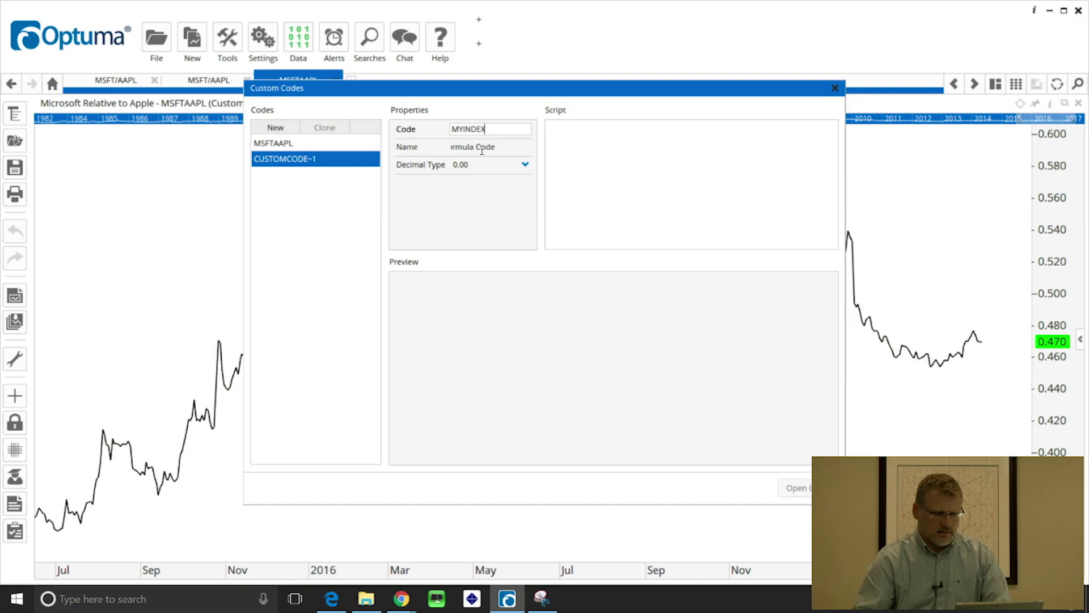
{"action": "left_click", "coordinate": [487, 147]}
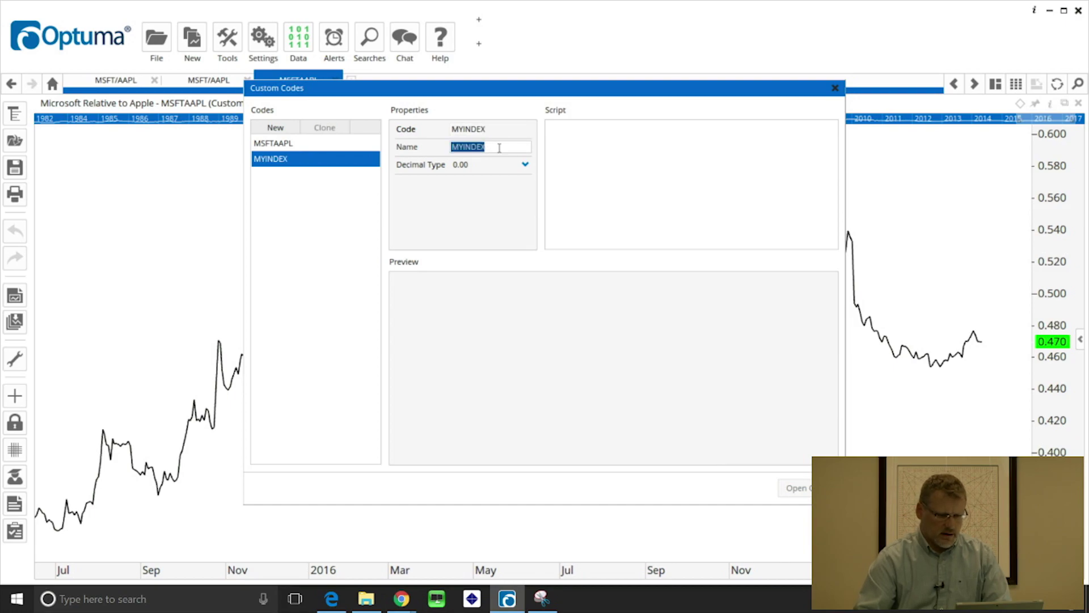
{"action": "left_click", "coordinate": [499, 148]}
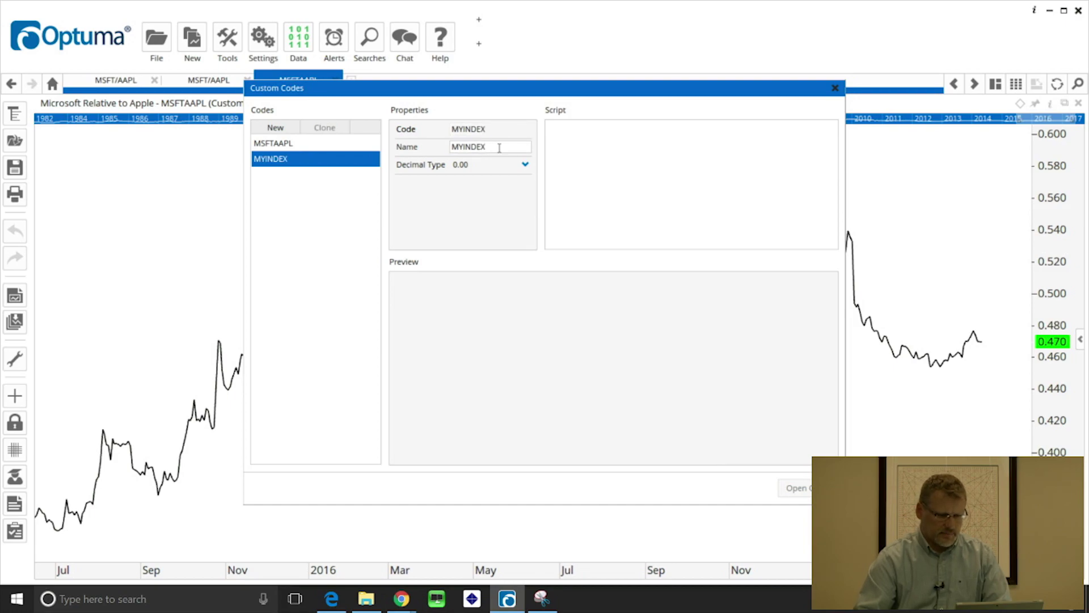
Start the MYINDEX script with the NASDAQ listing of Facebook Inc, FB:NASDAQ.
{"action": "left_click", "coordinate": [624, 140]}
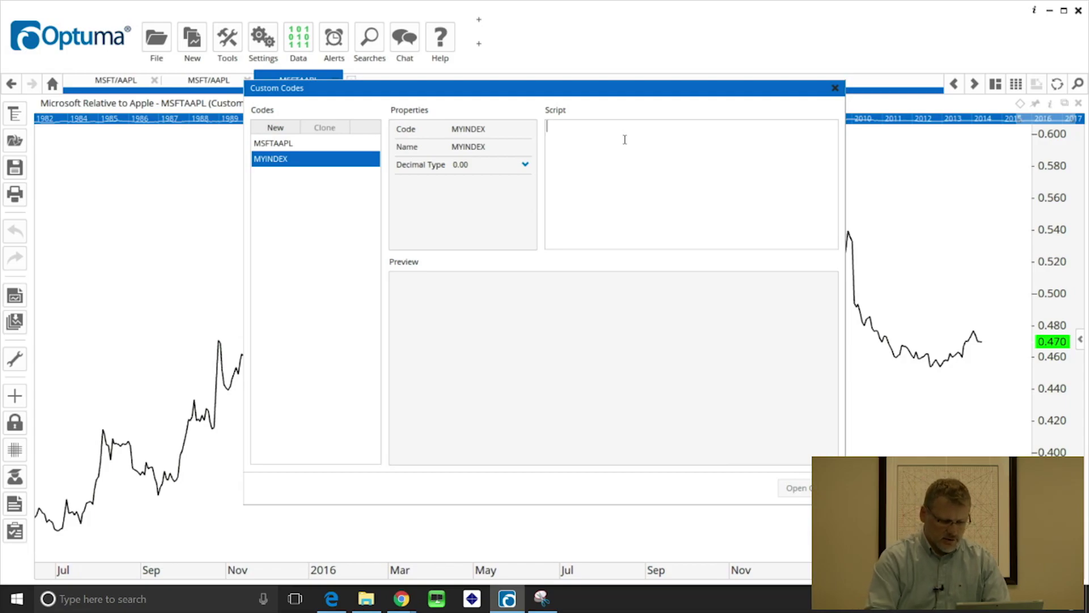
{"action": "type", "text": "fb"}
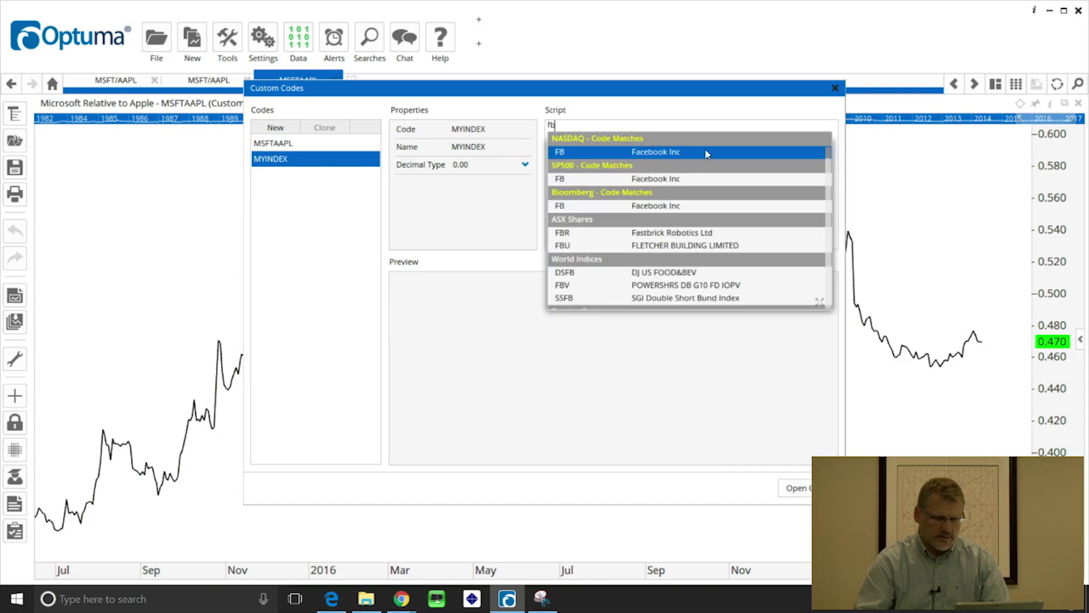
{"action": "left_click", "coordinate": [653, 153]}
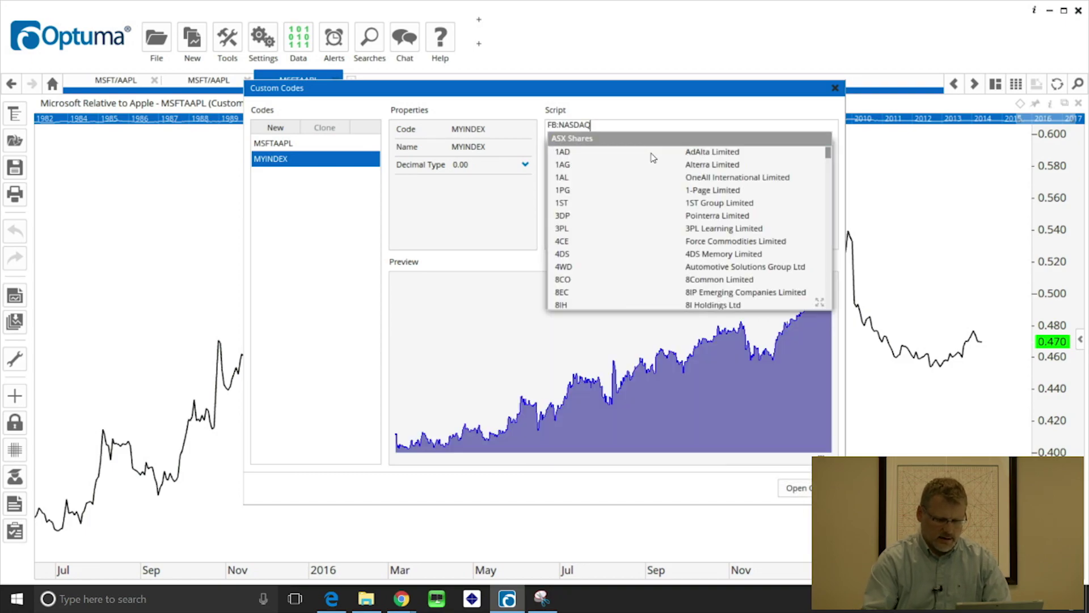
{"action": "key", "text": "Escape"}
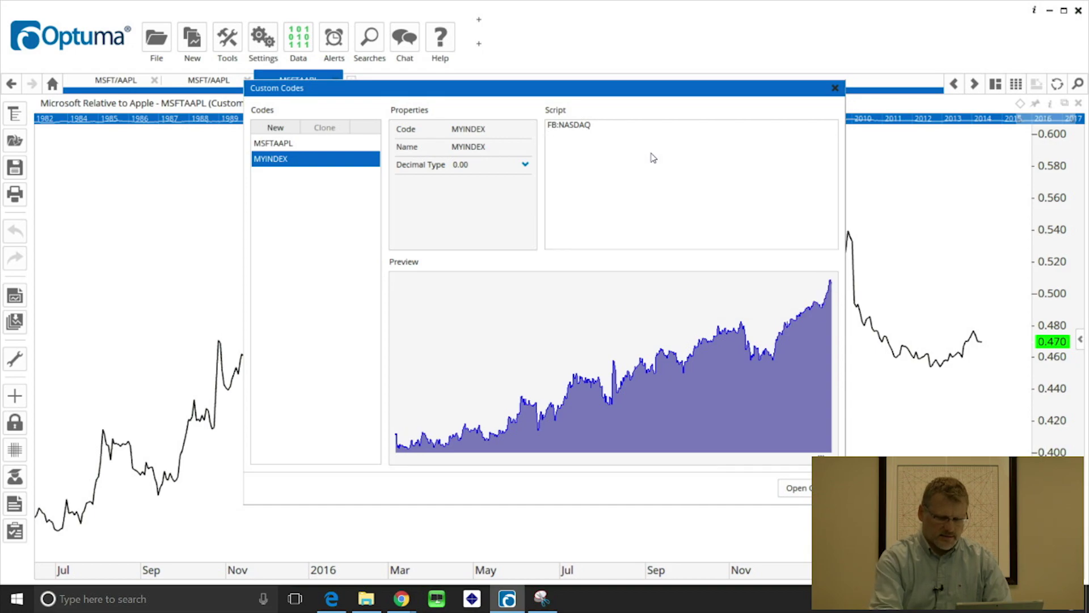
Add the NASDAQ listing of Alphabet Inc to the MYINDEX script, making it FB:NASDAQ + GOOGL:NASDAQ.
{"action": "type", "text": "+ "}
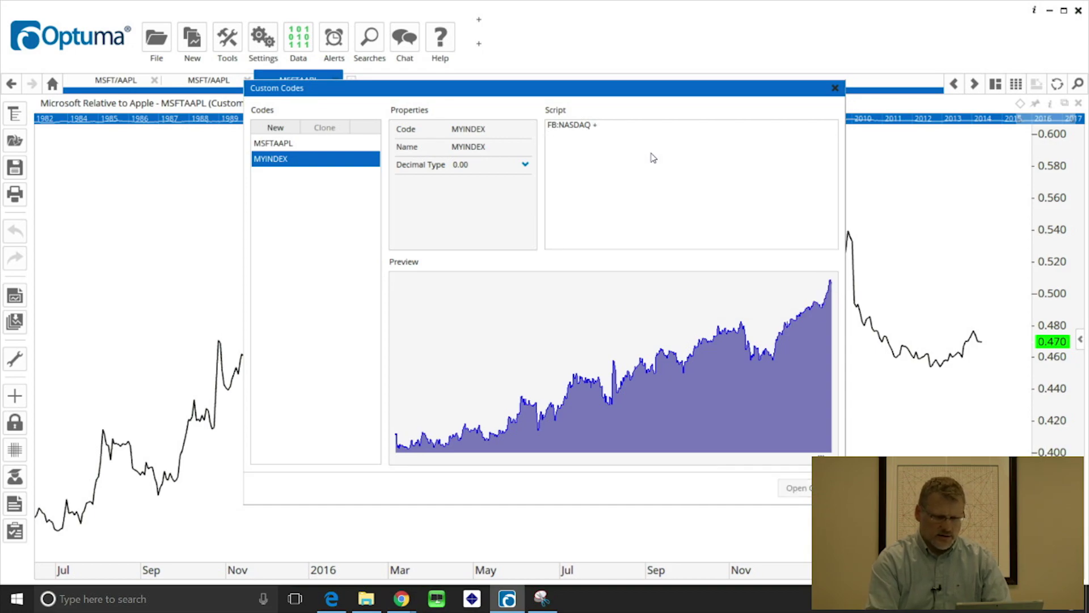
{"action": "type", "text": "gg"}
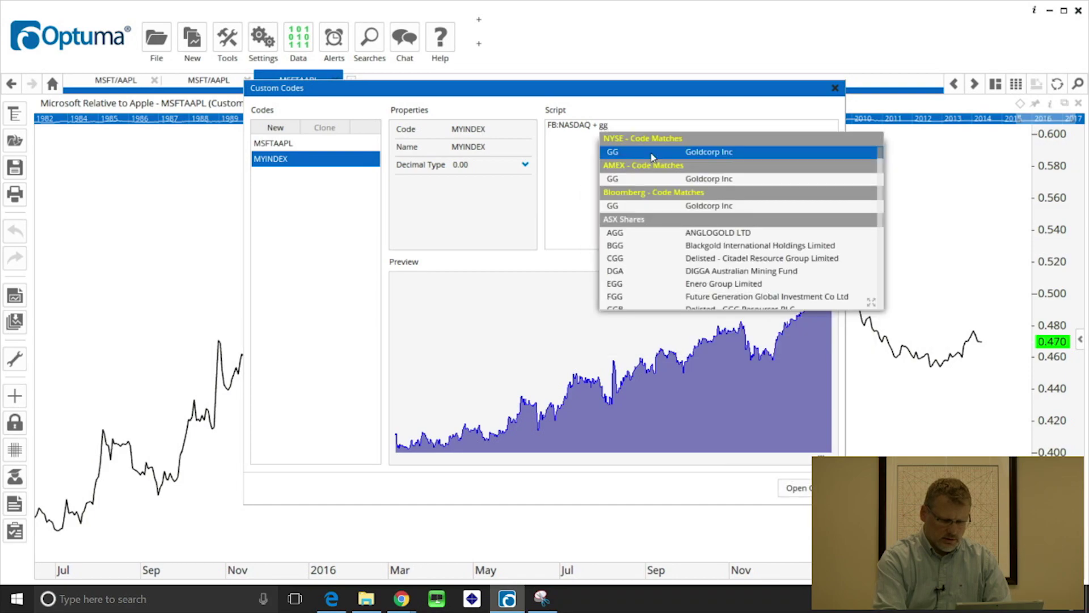
{"action": "key", "text": "BackSpace"}
{"action": "type", "text": "oo"}
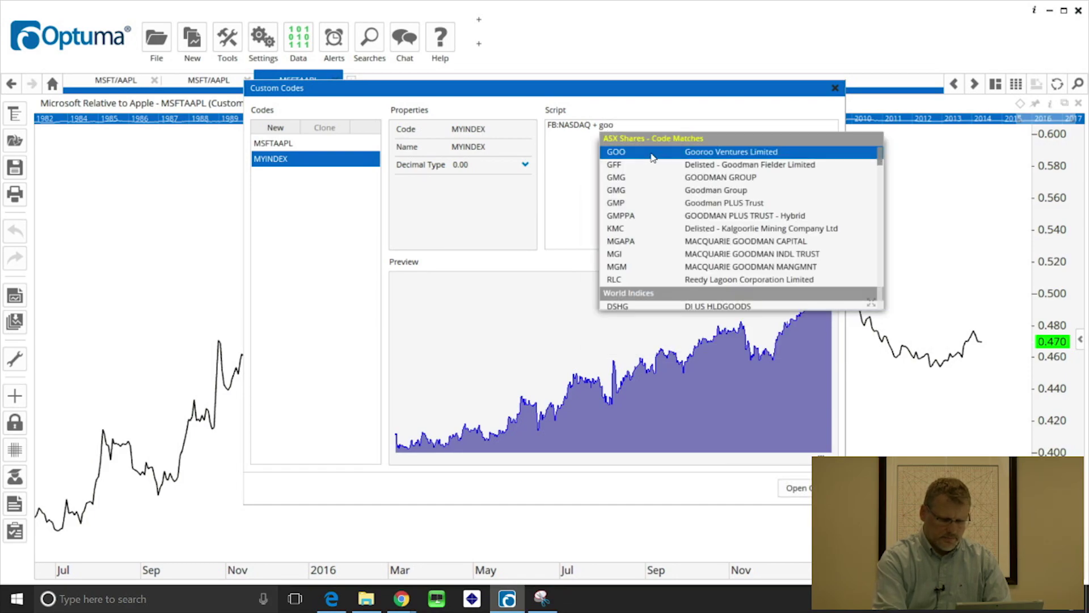
{"action": "type", "text": "gl"}
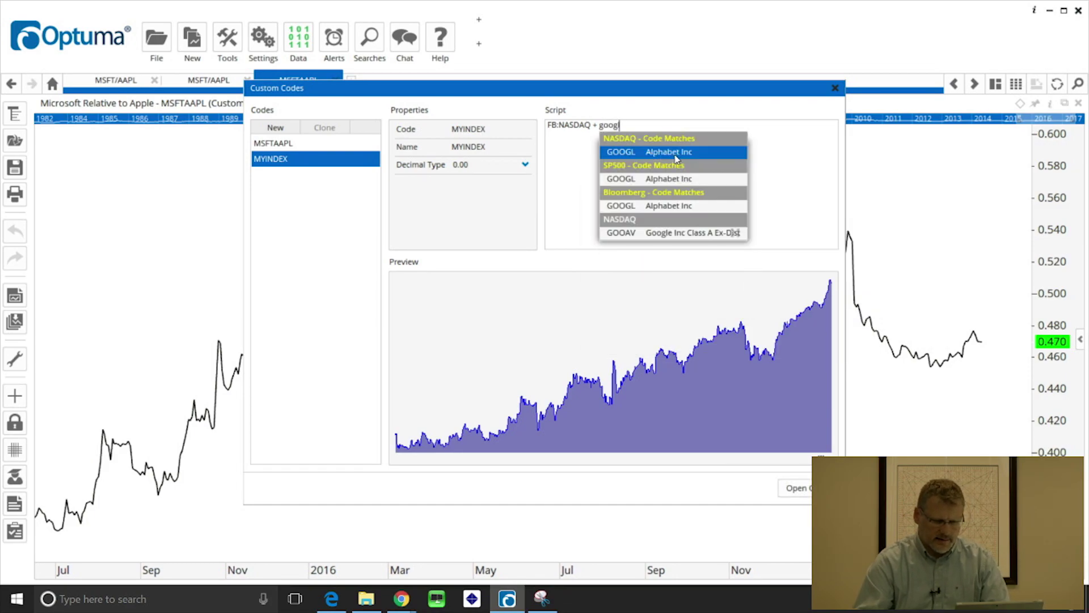
{"action": "left_click", "coordinate": [675, 154]}
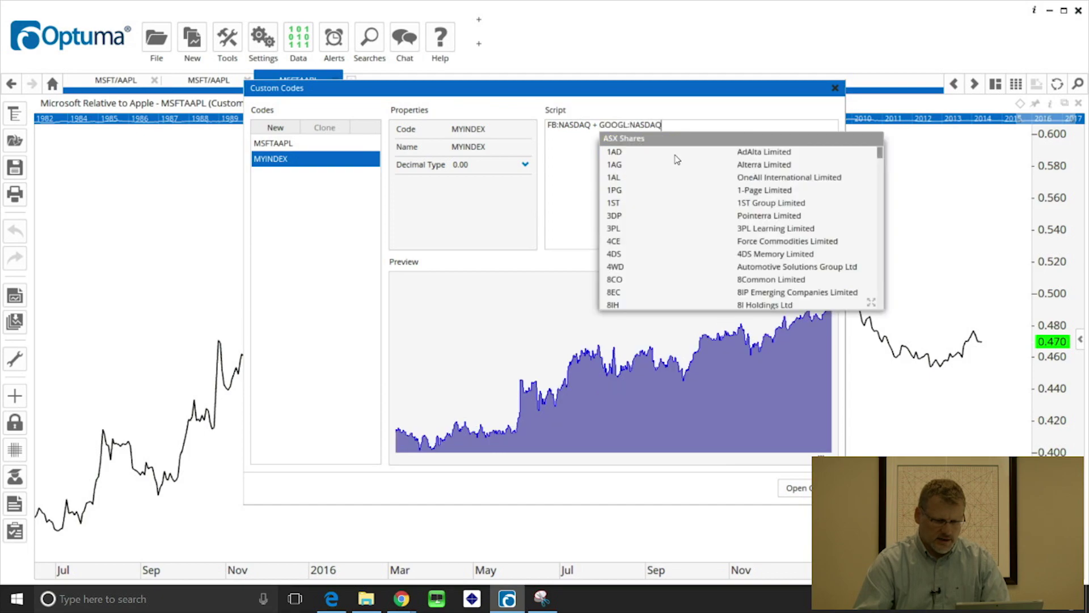
{"action": "left_click", "coordinate": [690, 125]}
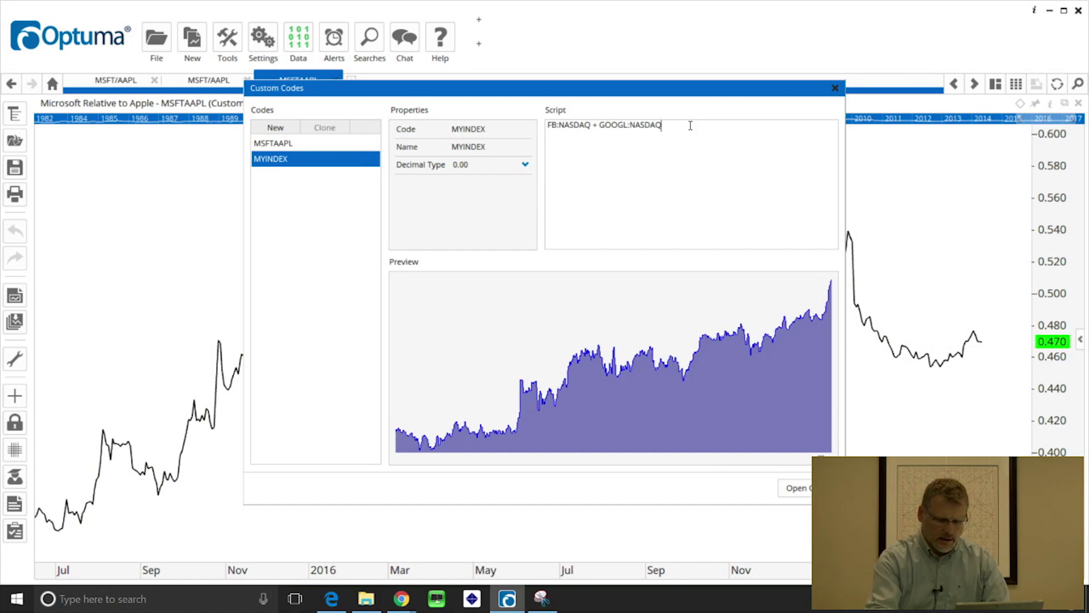
Add Netflix's NASDAQ listing, NFLX:NASDAQ, to the MYINDEX sum and open the index's chart over a longer time span.
{"action": "type", "text": "+ "}
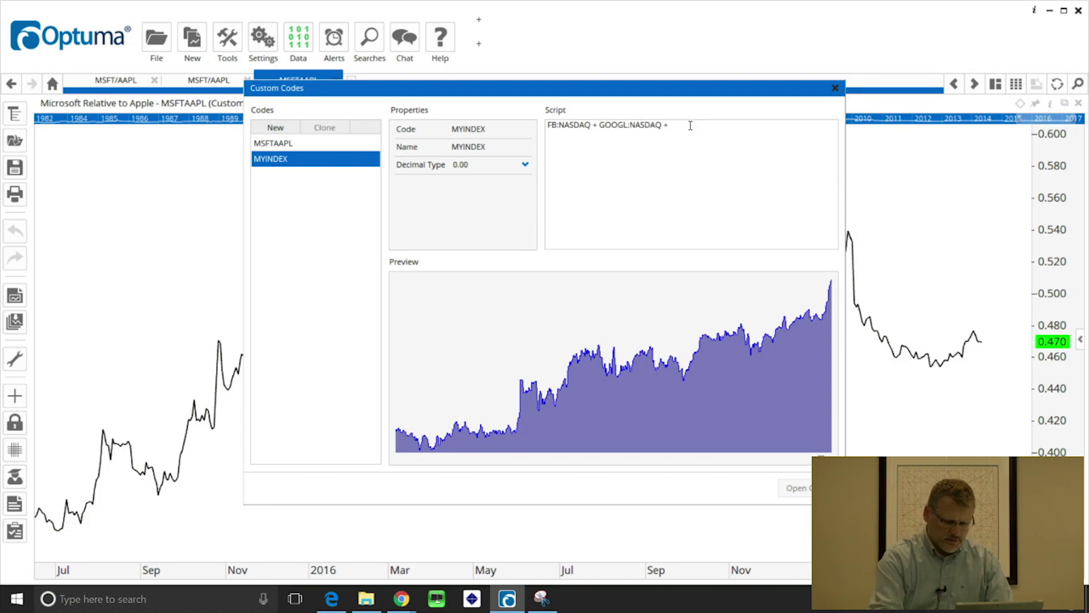
{"action": "type", "text": "NFLX"}
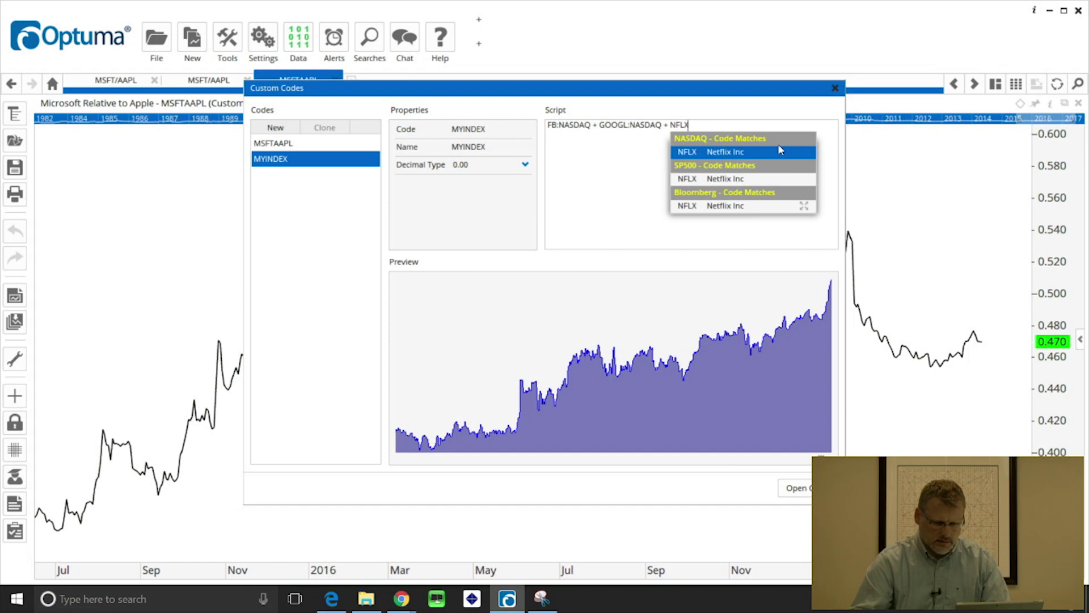
{"action": "left_click", "coordinate": [727, 156]}
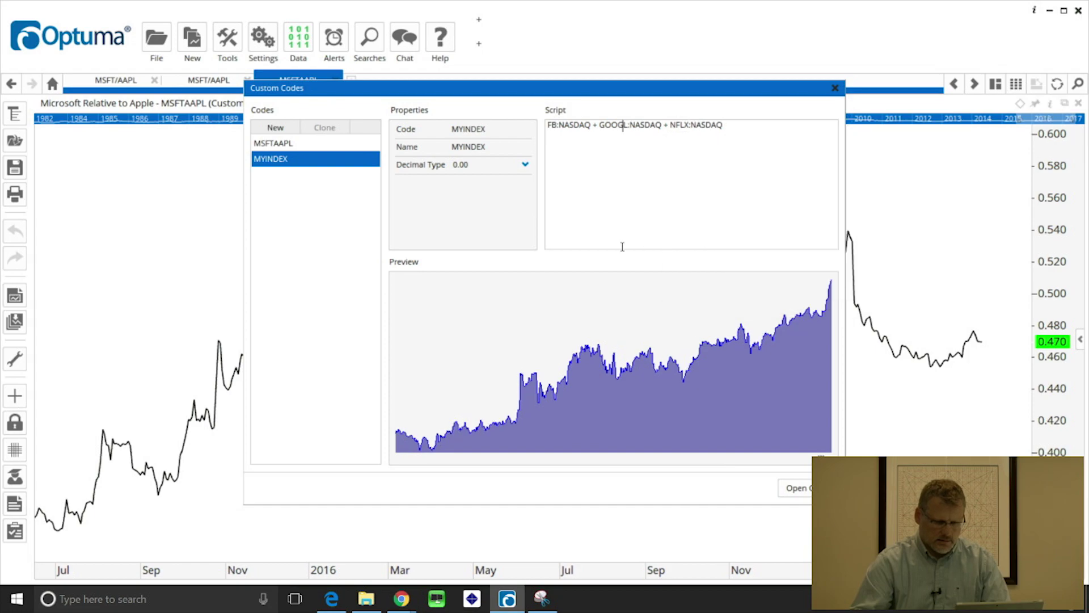
{"action": "double_click", "coordinate": [654, 398]}
{"action": "scroll", "coordinate": [608, 262], "scroll_direction": "down", "scroll_amount": 5}
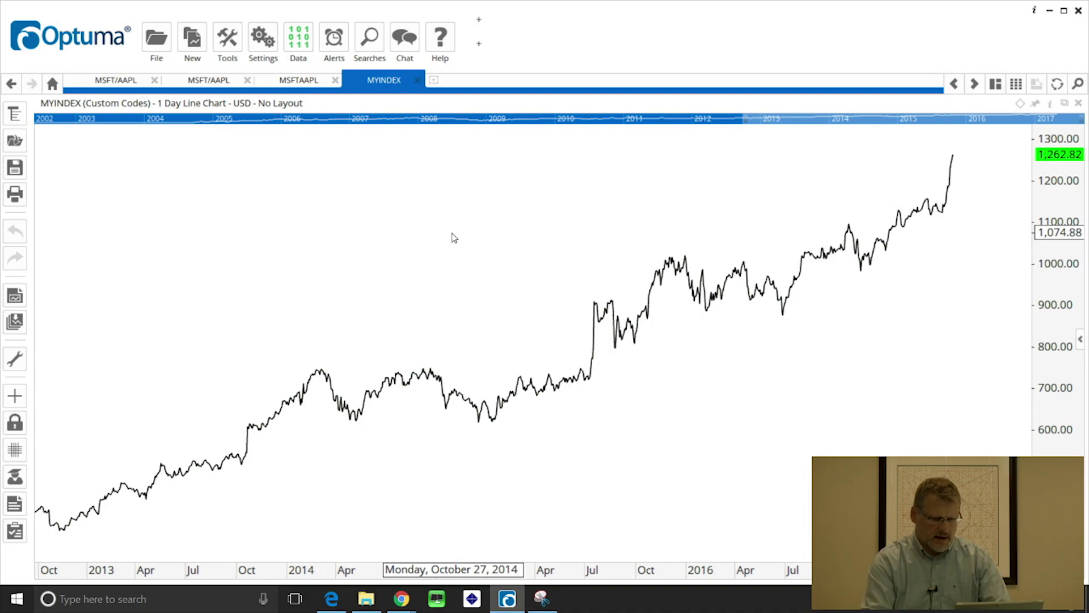
Reopen the MYINDEX custom code and weight its Facebook term as (FB:NASDAQ * 0.25).
{"action": "left_click", "coordinate": [298, 39]}
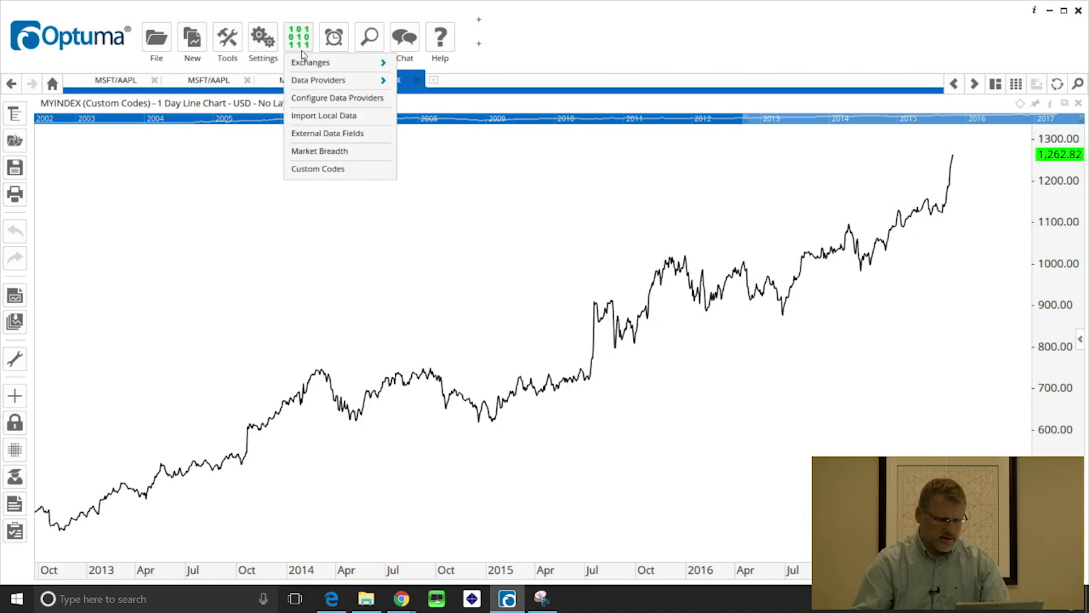
{"action": "left_click", "coordinate": [309, 168]}
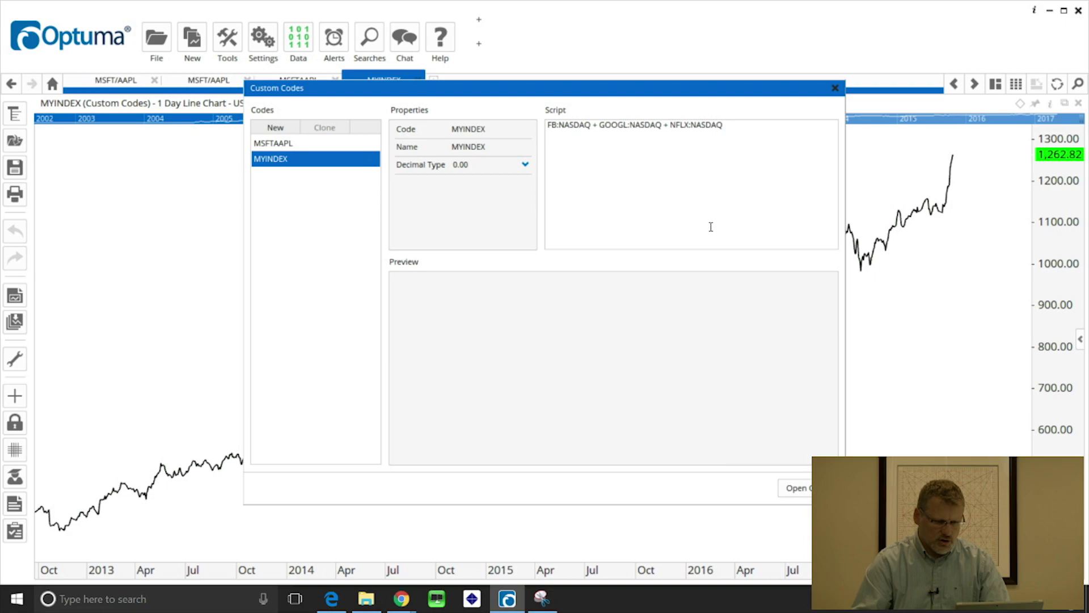
{"action": "left_click", "coordinate": [548, 126]}
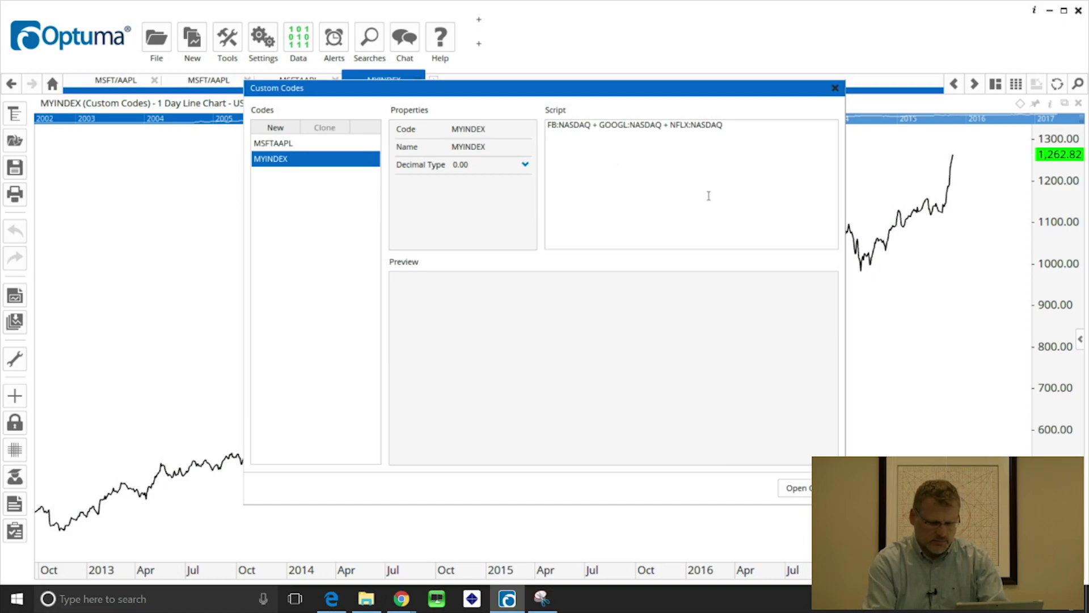
{"action": "type", "text": "("}
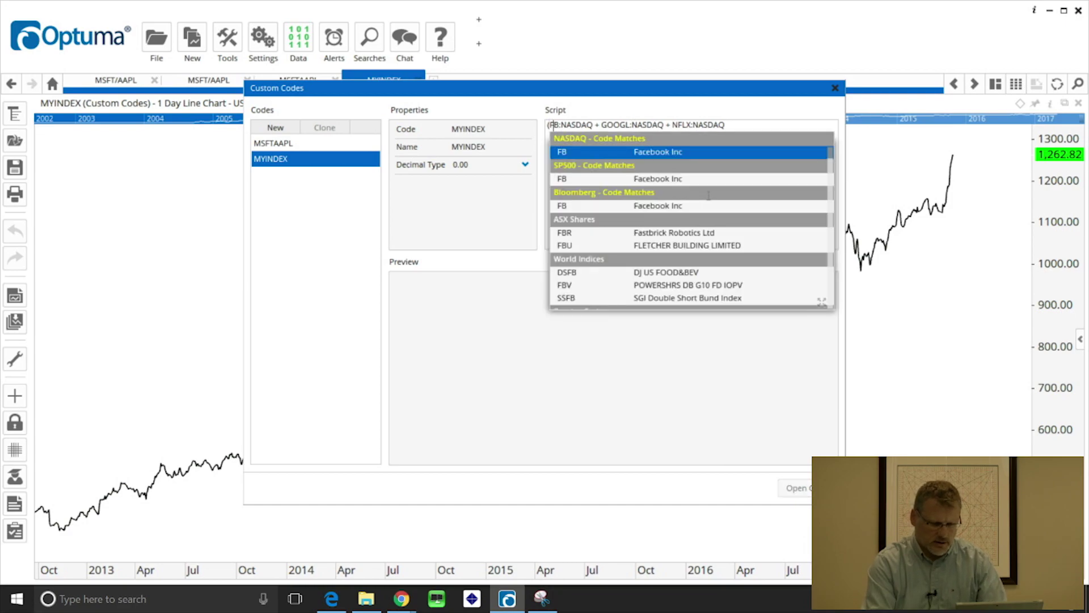
{"action": "key", "text": "Right"}
{"action": "key", "text": "Right"}
{"action": "key", "text": "Right"}
{"action": "key", "text": "Right"}
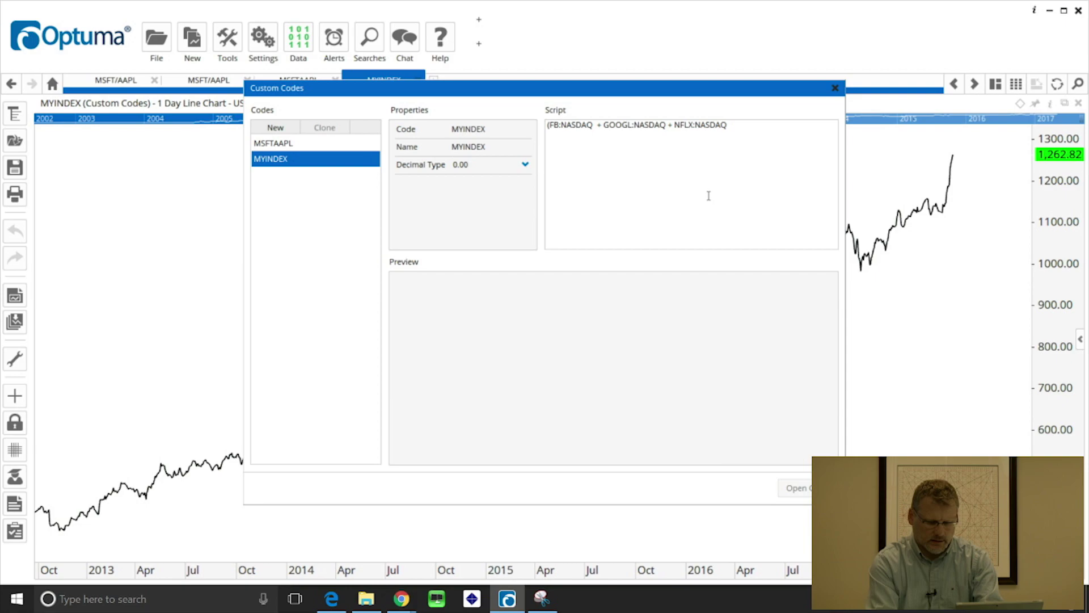
{"action": "type", "text": "* "}
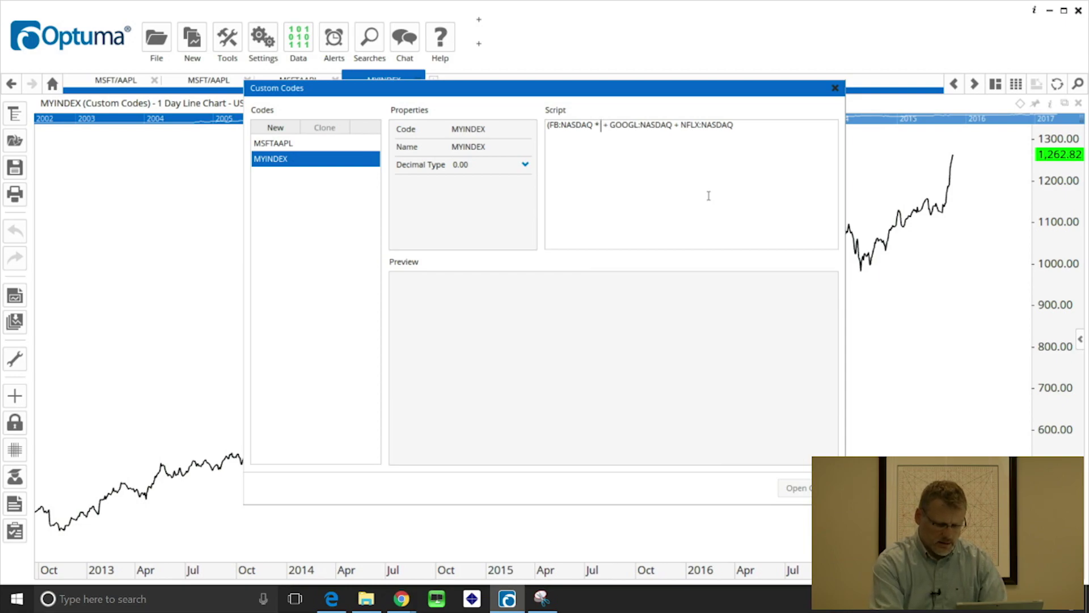
{"action": "type", "text": "0.25"}
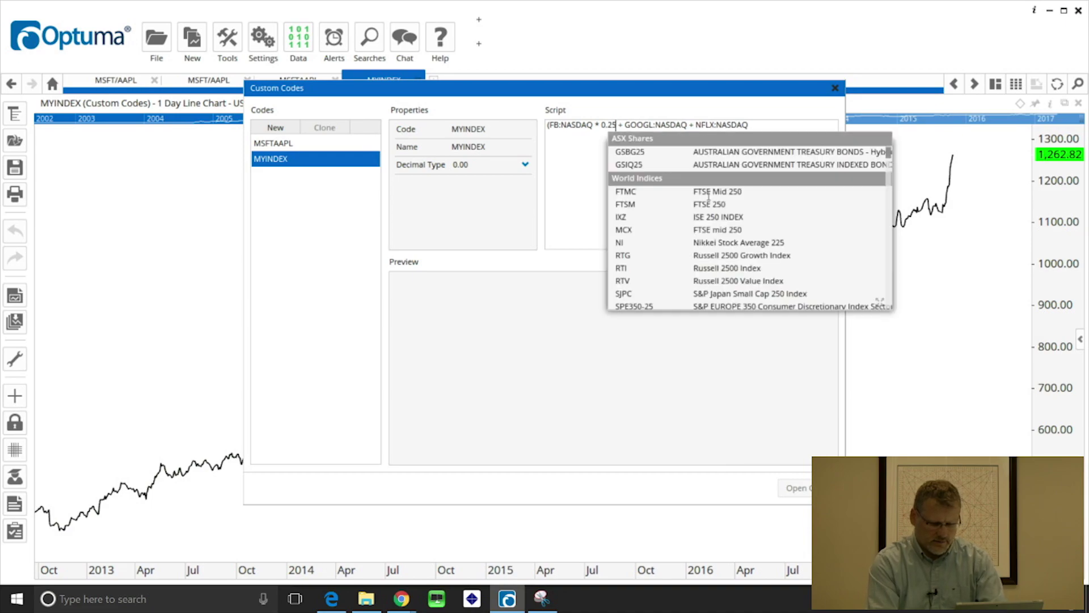
{"action": "type", "text": ")"}
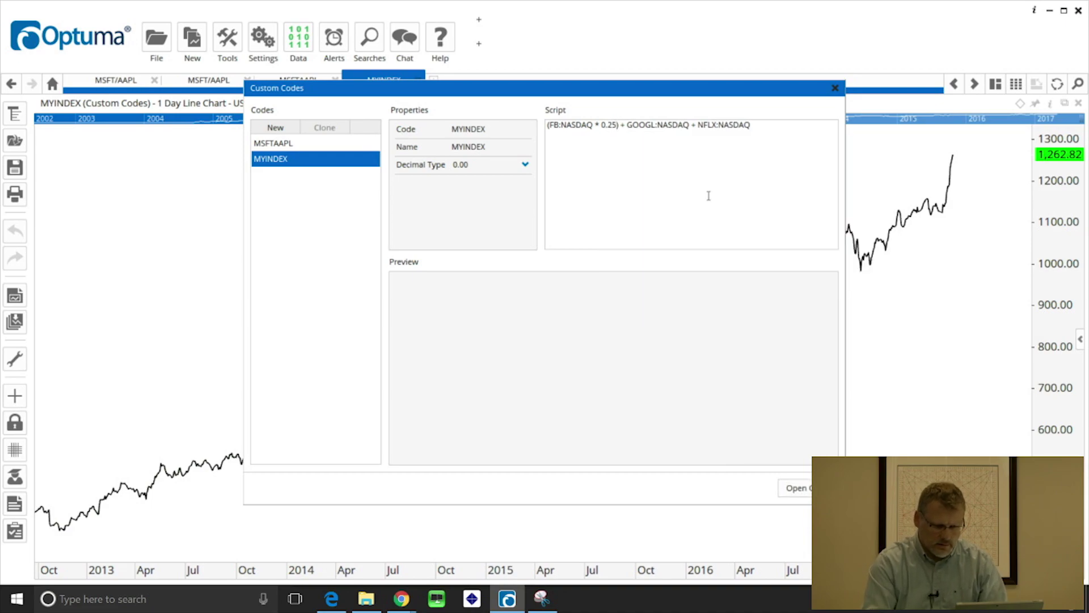
Weight the Alphabet term in the MYINDEX script as (GOOGL:NASDAQ * 0.5).
{"action": "key", "text": "Right"}
{"action": "key", "text": "Right"}
{"action": "key", "text": "Right"}
{"action": "type", "text": "("}
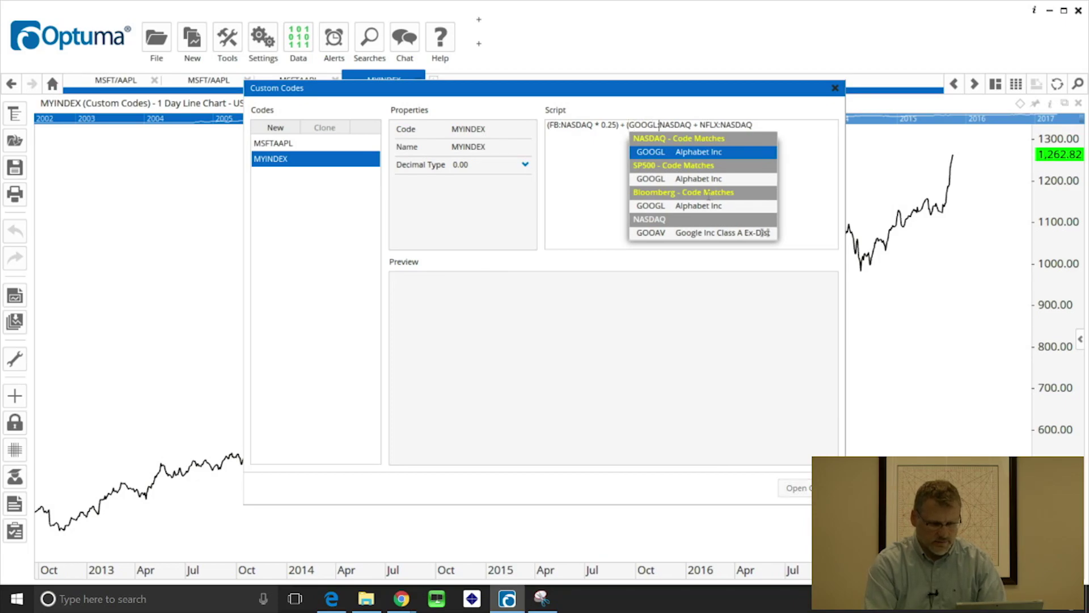
{"action": "key", "text": "Return"}
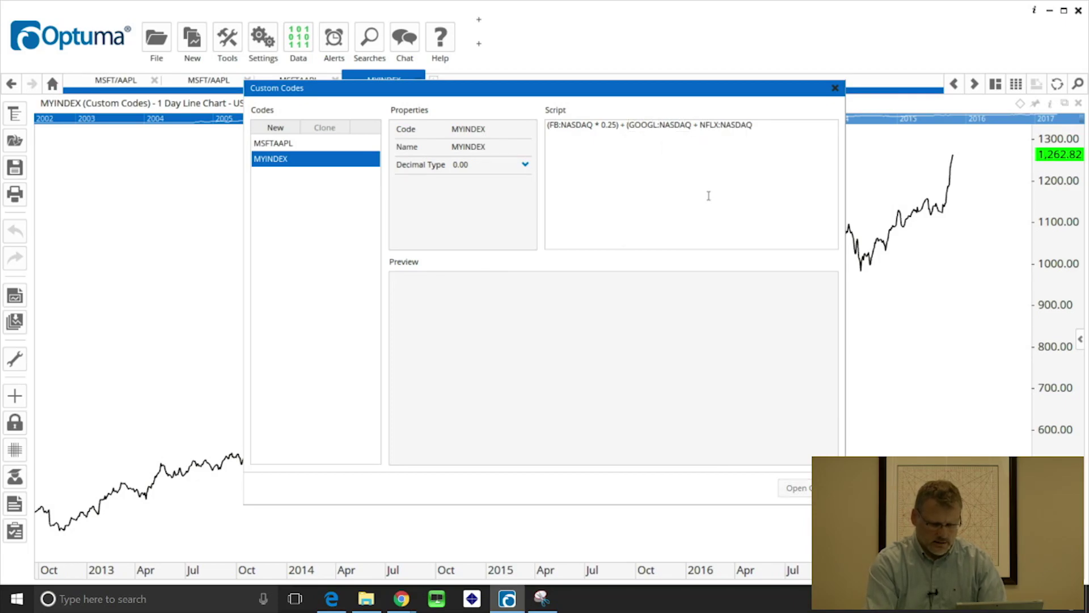
{"action": "type", "text": "*"}
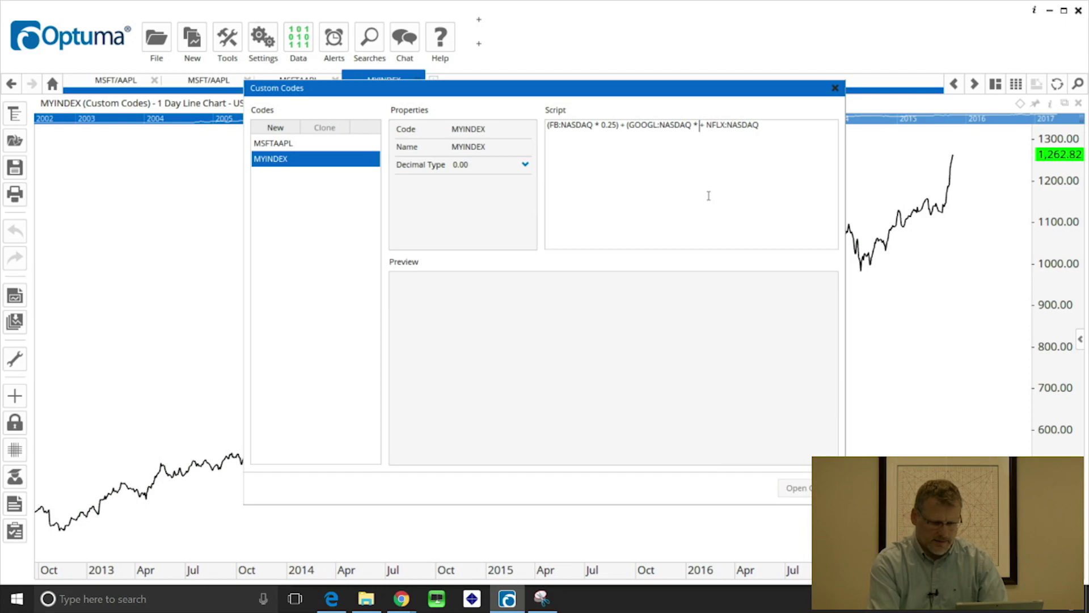
{"action": "type", "text": " 0 "}
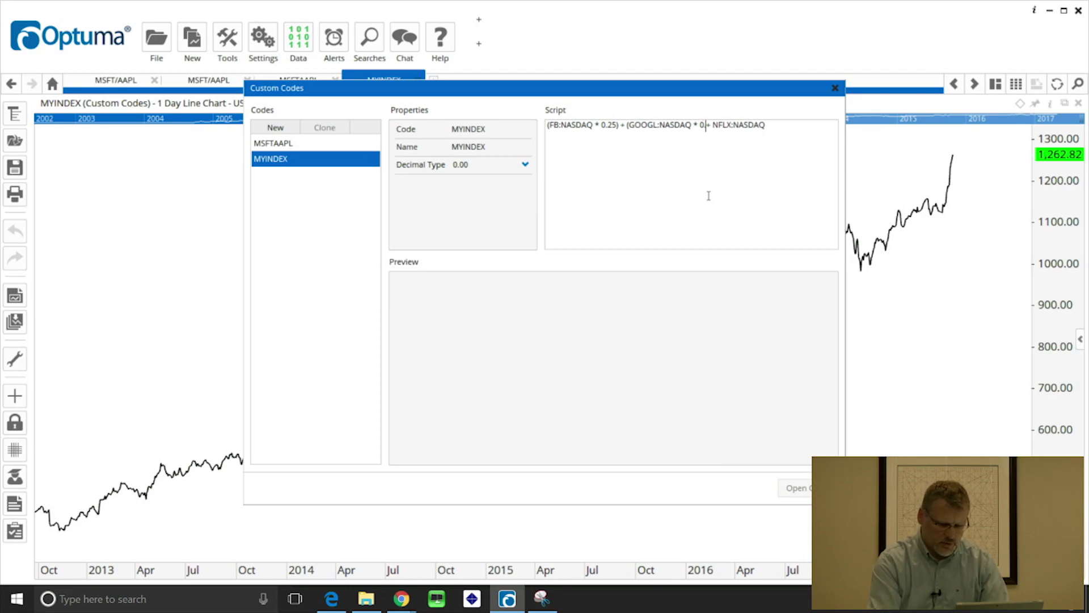
{"action": "type", "text": ".5"}
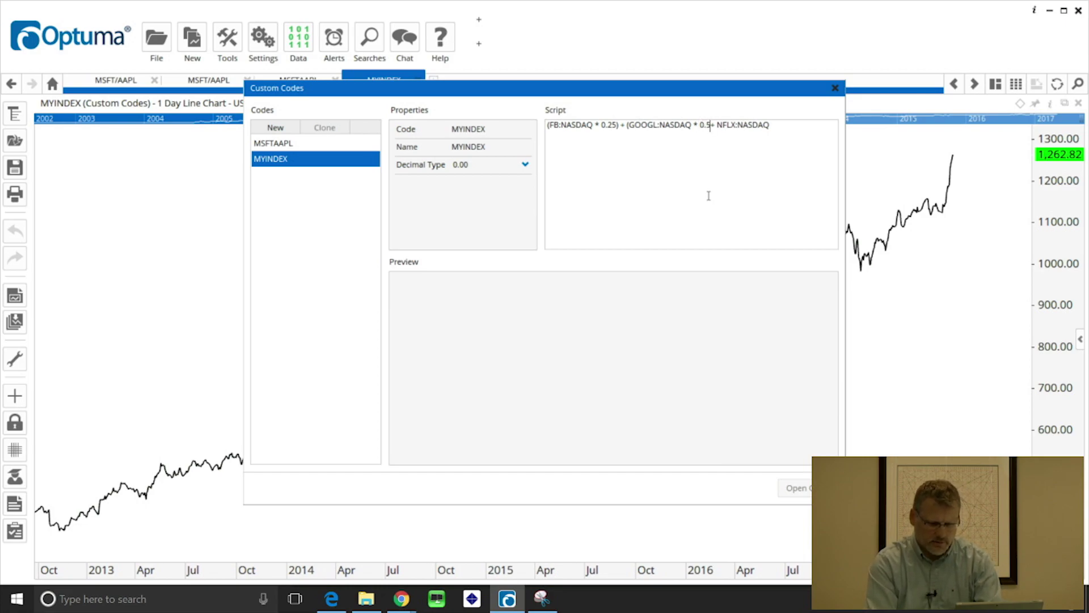
{"action": "type", "text": ")"}
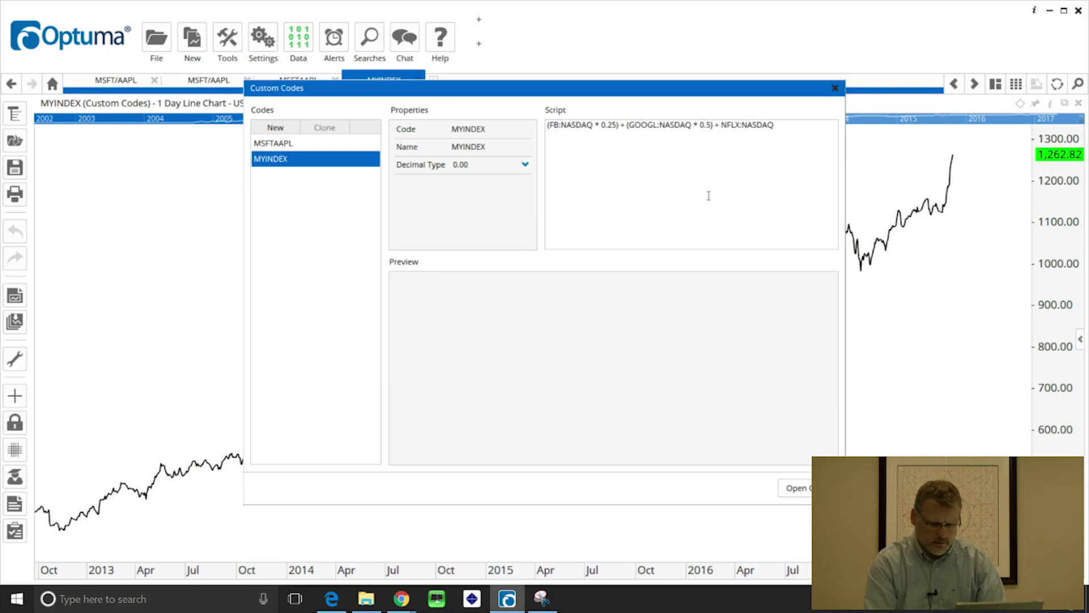
Weight the Netflix term in the MYINDEX script as (NFLX:NASDAQ *0.25).
{"action": "key", "text": "Right"}
{"action": "key", "text": "Right"}
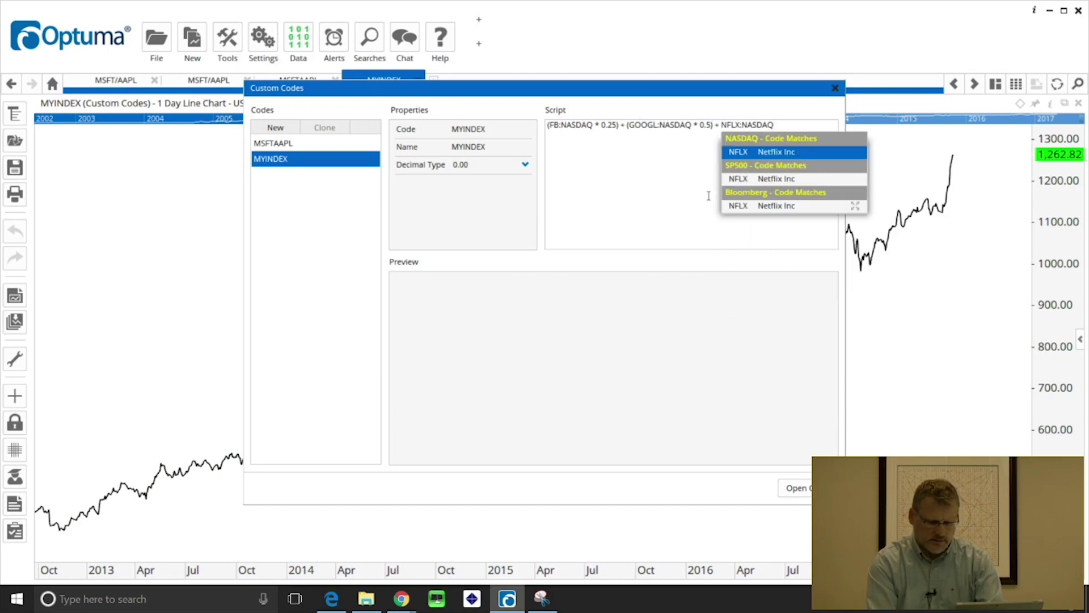
{"action": "type", "text": "("}
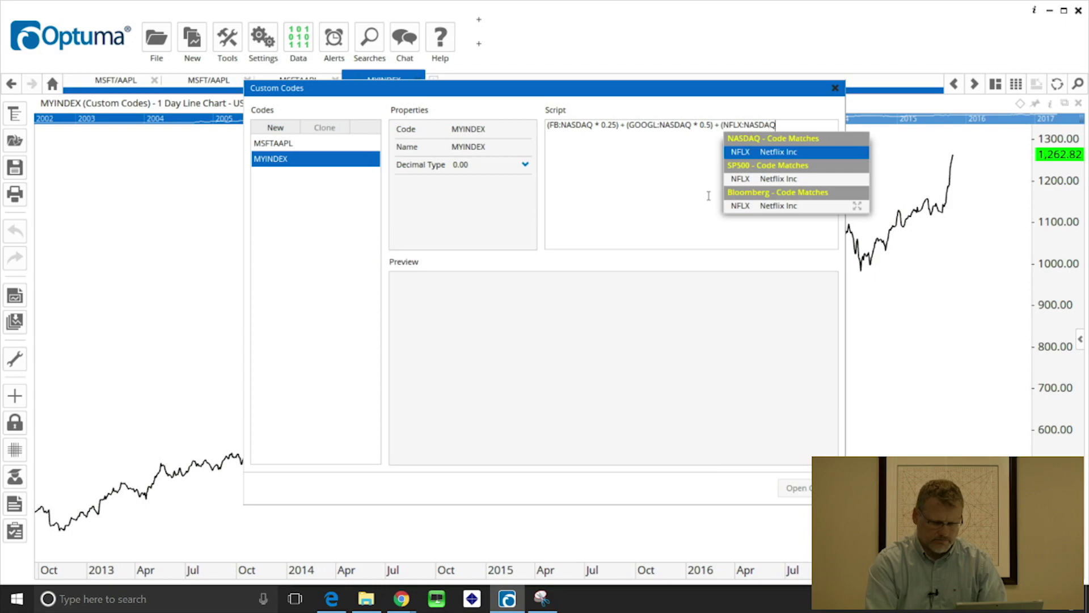
{"action": "key", "text": "Escape"}
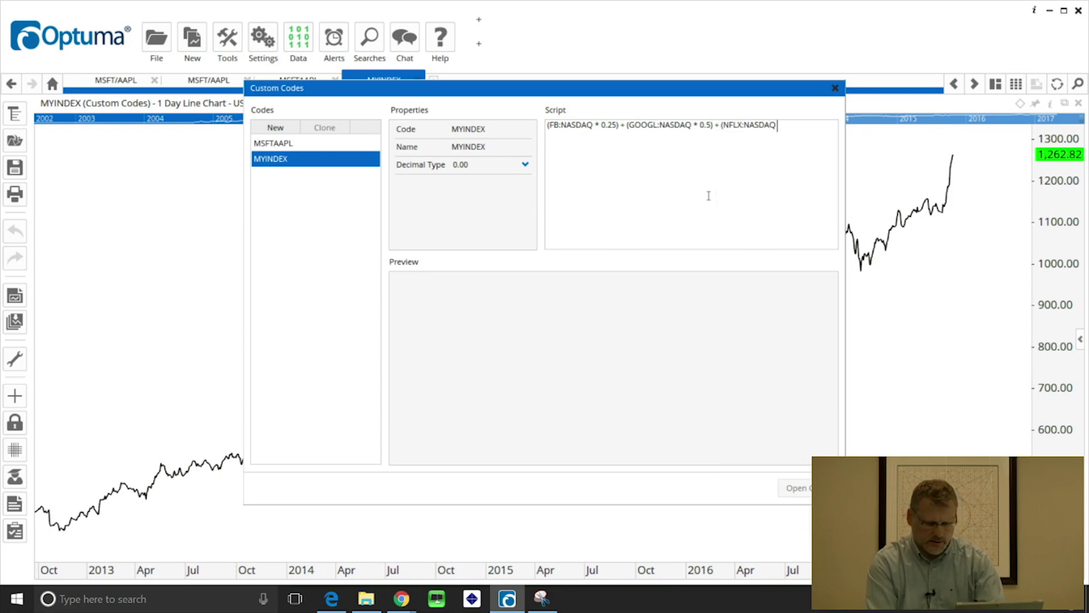
{"action": "type", "text": "*"}
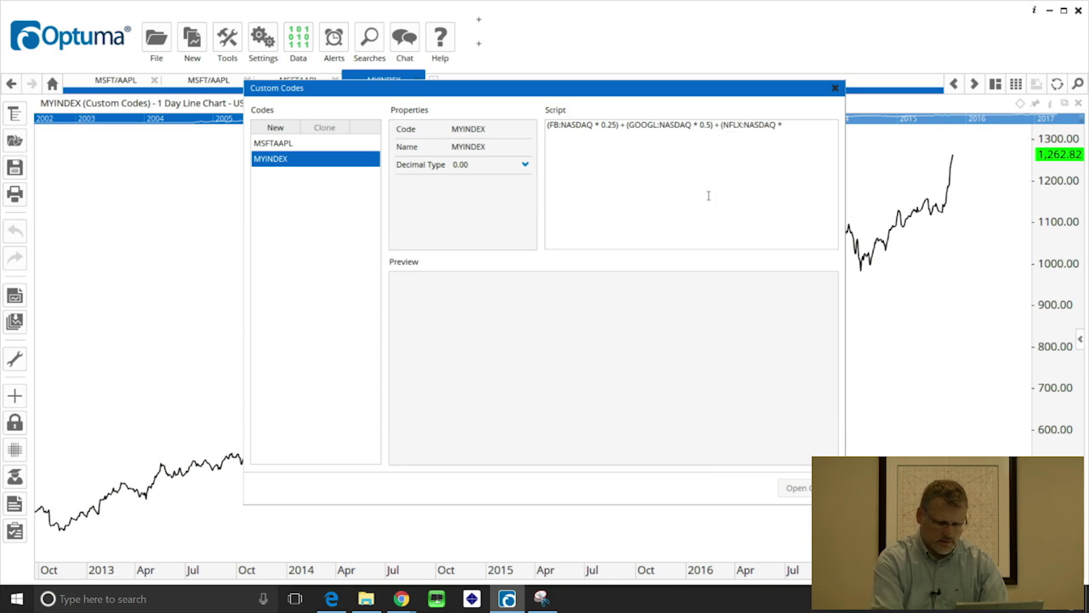
{"action": "type", "text": "0.25"}
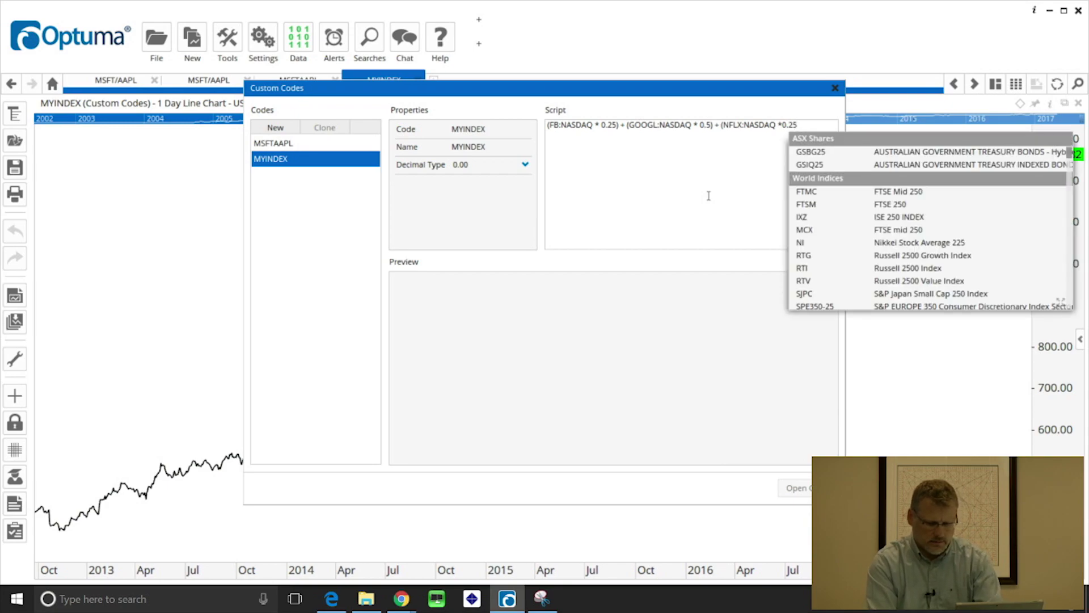
{"action": "type", "text": ")"}
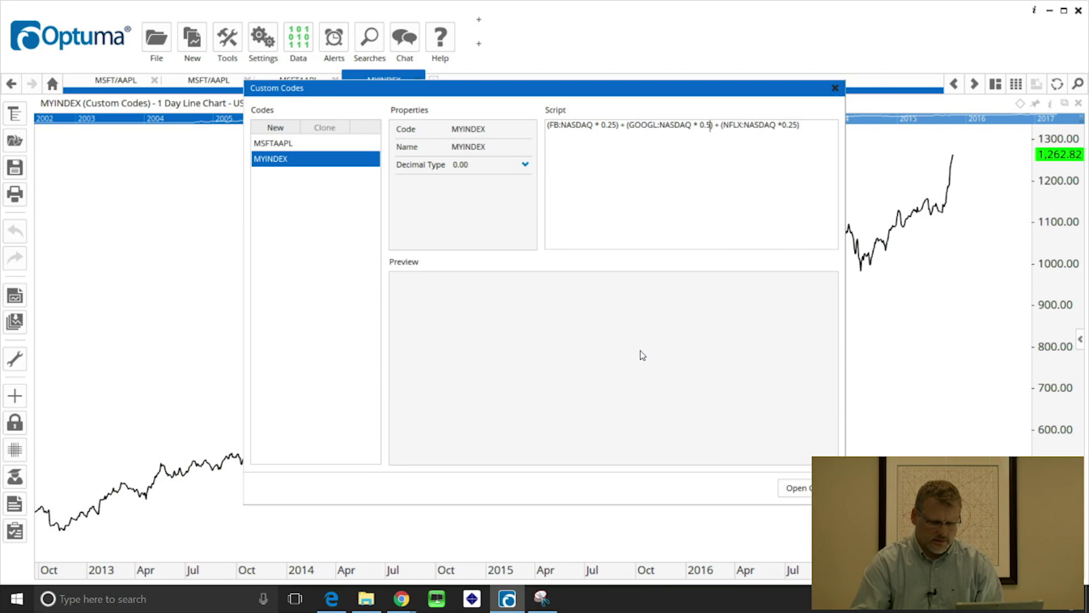
Keep the weighted MYINDEX script on one line and open its chart over a longer time span.
{"action": "key", "text": "Return"}
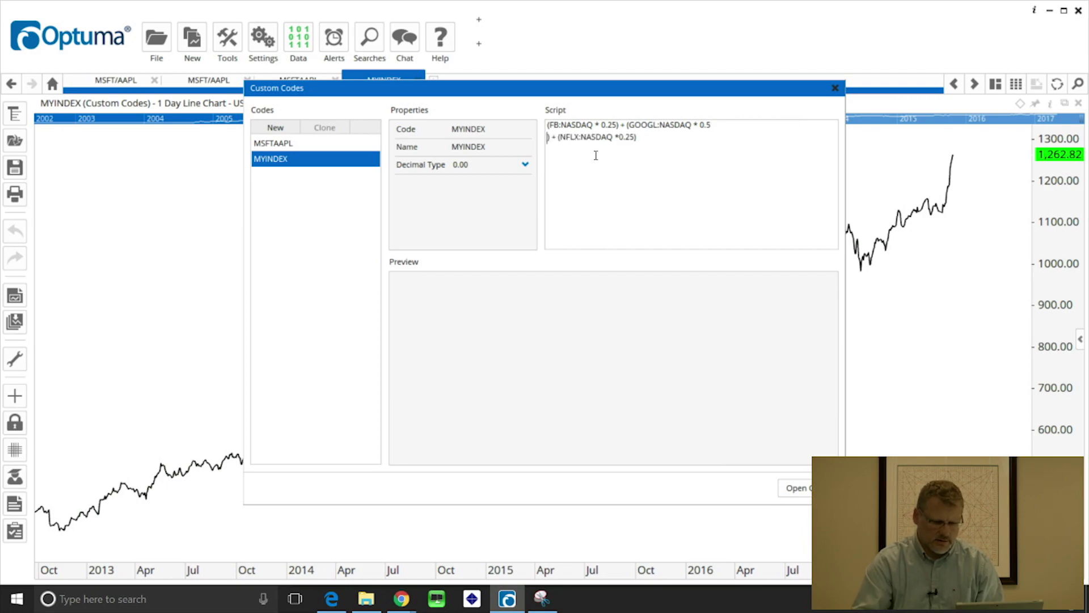
{"action": "key", "text": "BackSpace"}
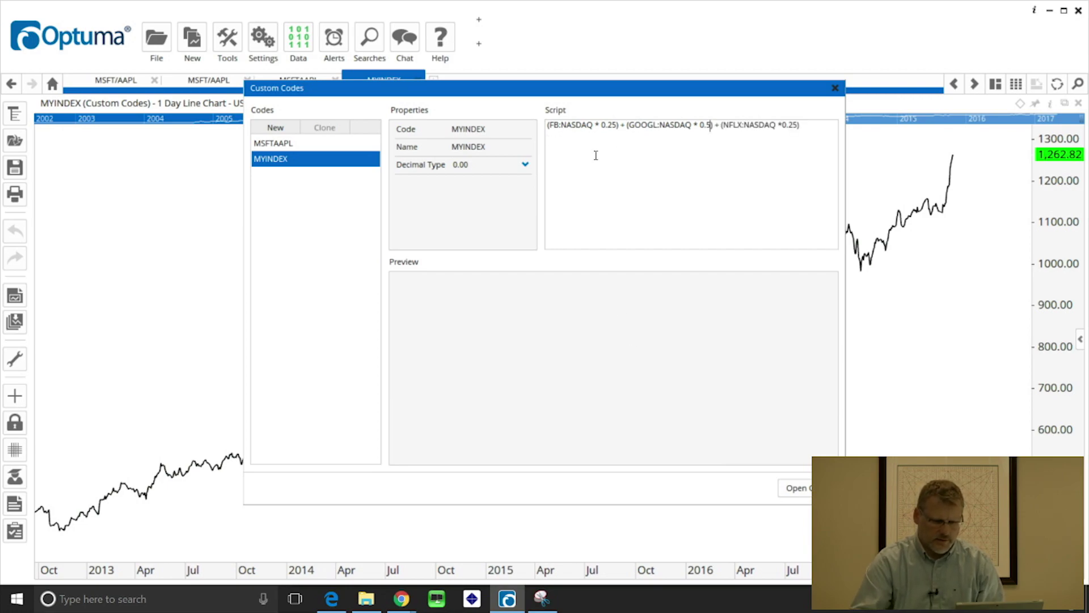
{"action": "left_click", "coordinate": [797, 489]}
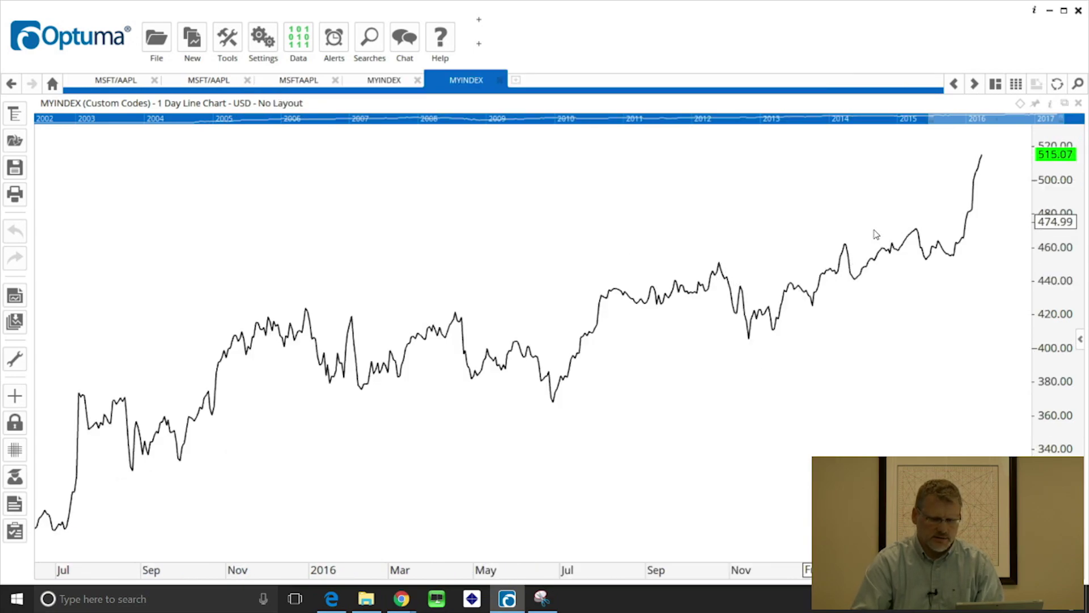
{"action": "scroll", "coordinate": [786, 200], "scroll_direction": "down", "scroll_amount": 2}
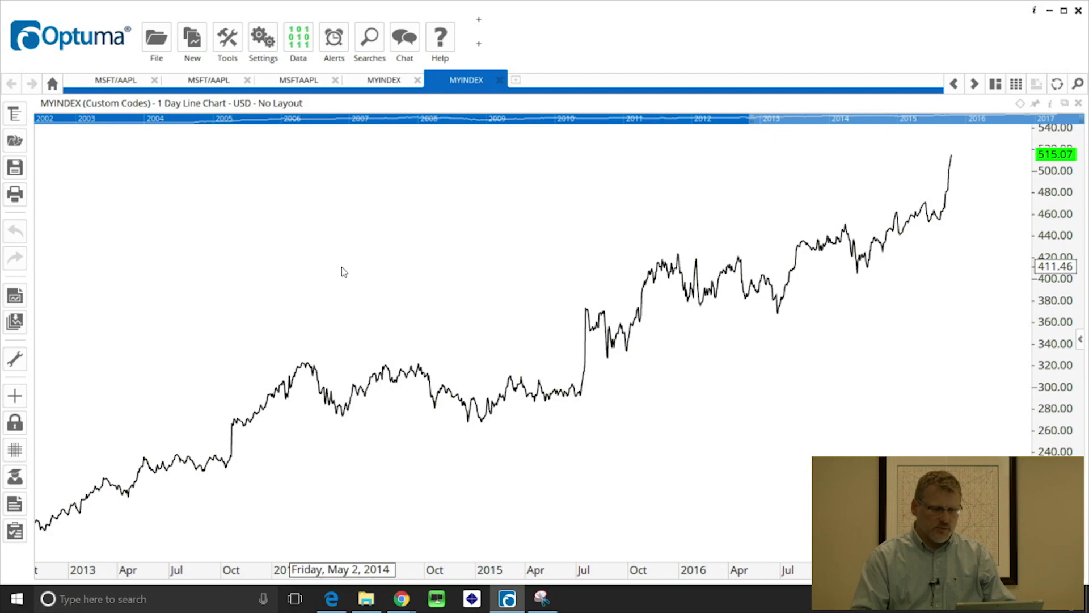
Create a new custom code with MYCODE as its code.
{"action": "left_click", "coordinate": [300, 46]}
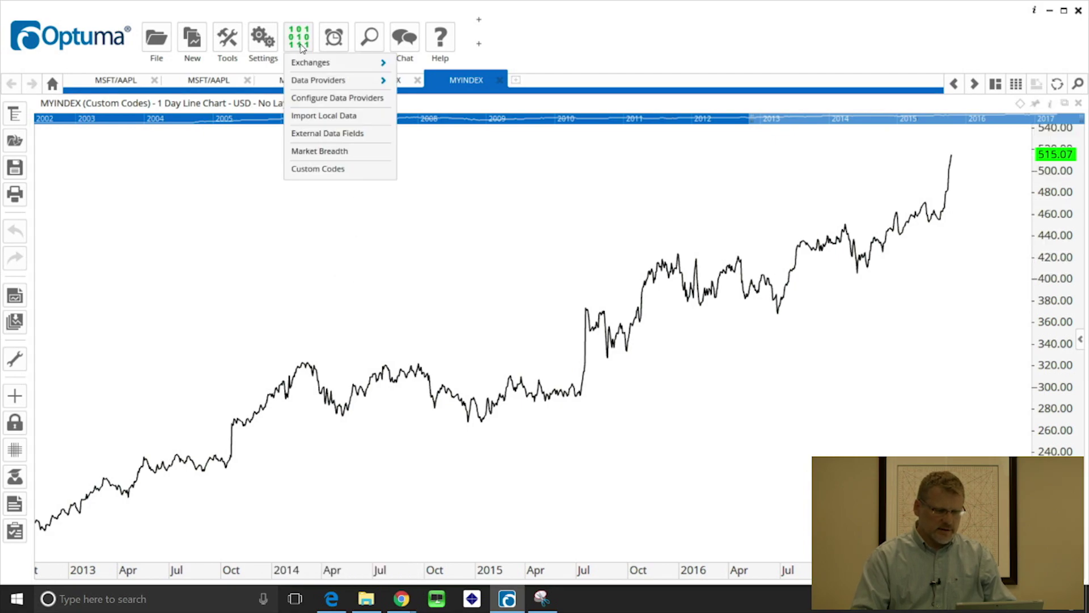
{"action": "left_click", "coordinate": [319, 169]}
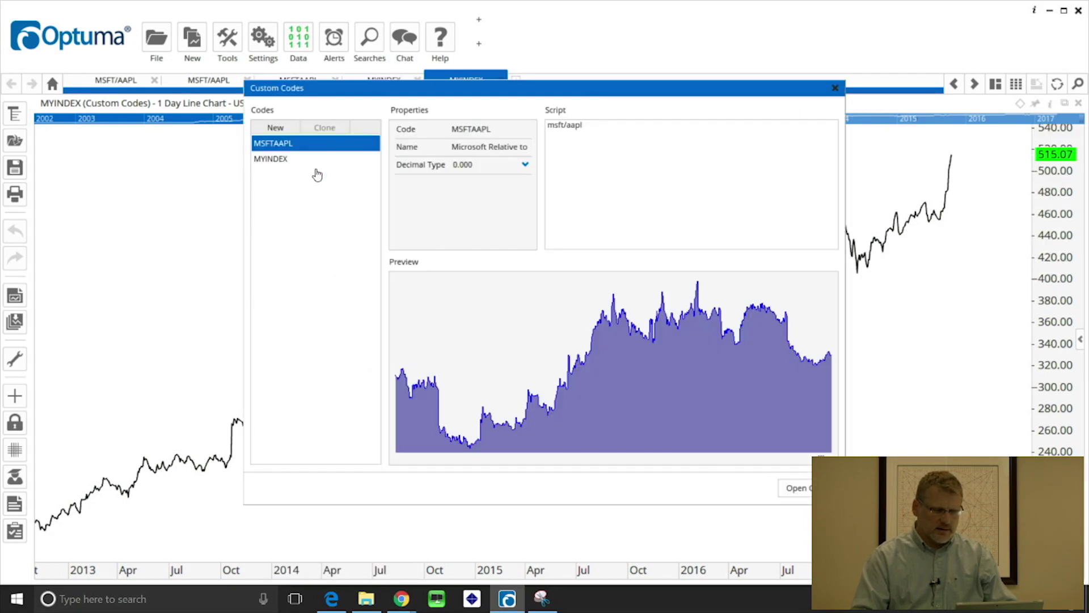
{"action": "left_click", "coordinate": [276, 129]}
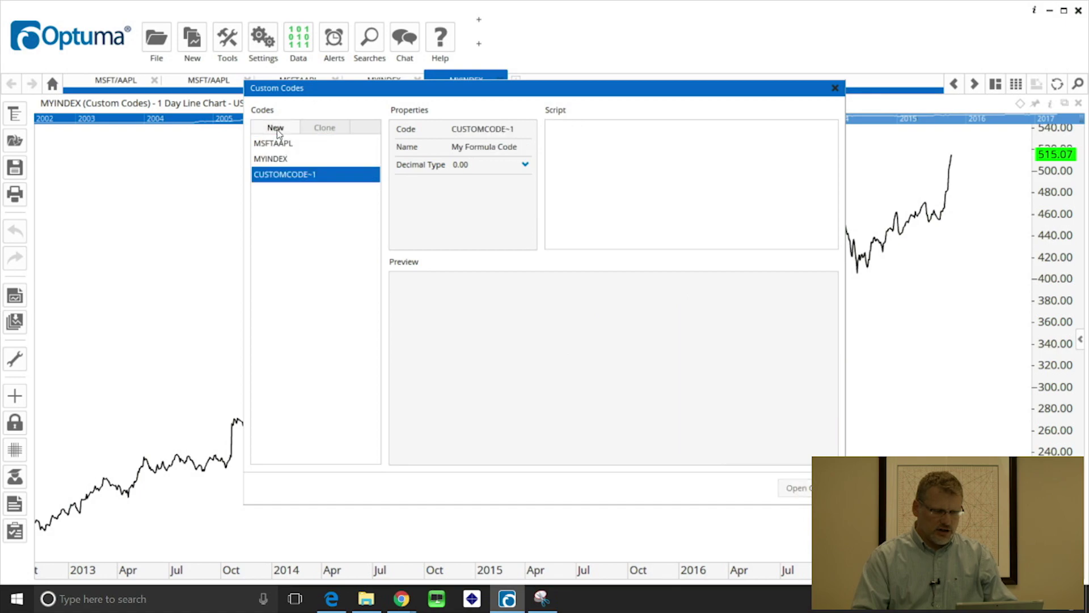
{"action": "left_click", "coordinate": [481, 132]}
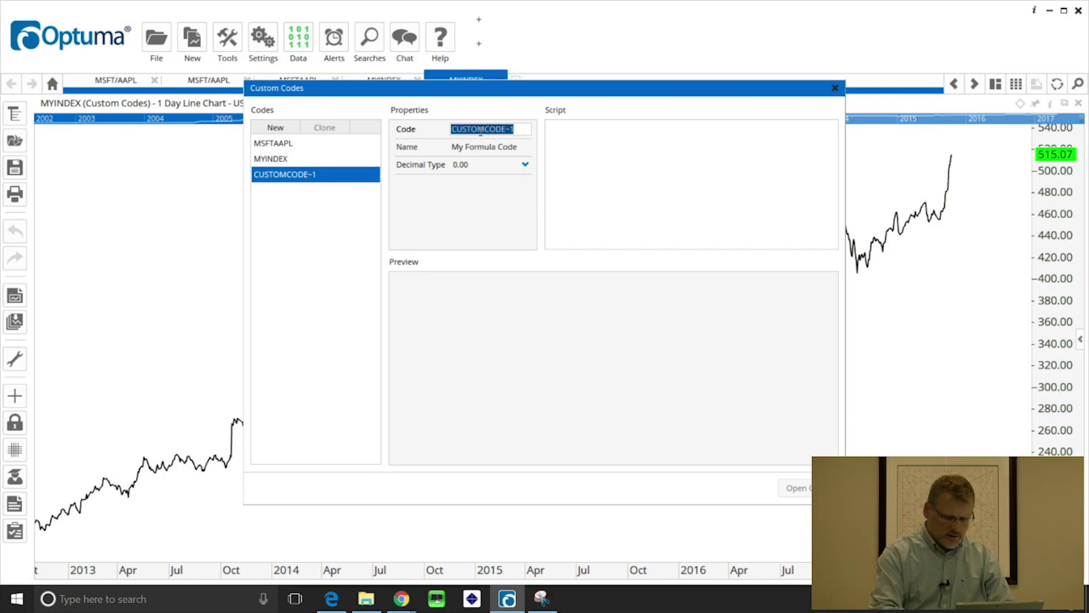
{"action": "type", "text": "MYCO"}
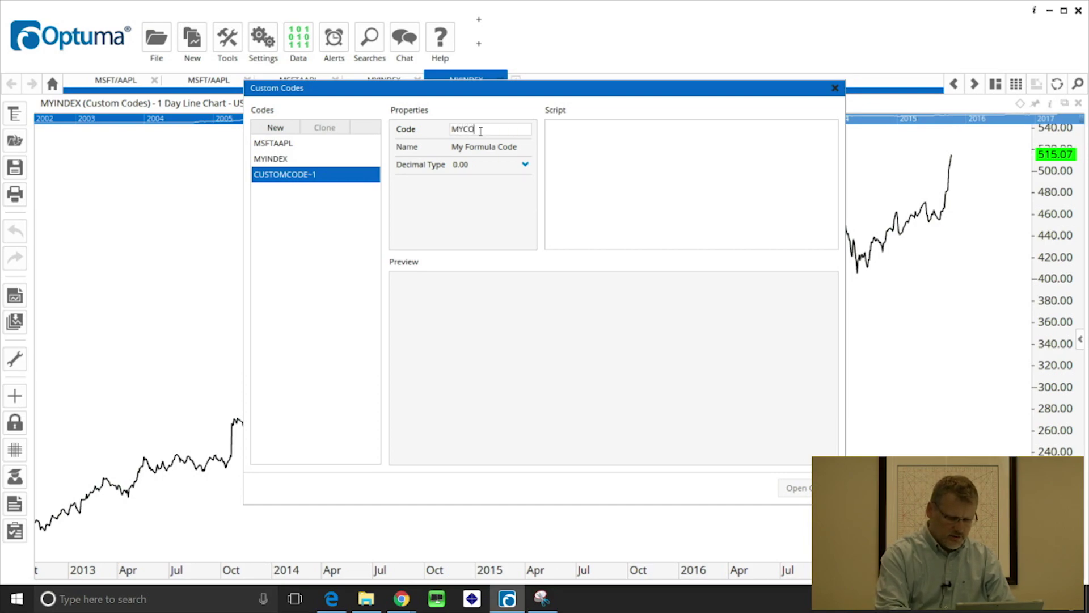
{"action": "type", "text": "DE"}
{"action": "key", "text": "Tab"}
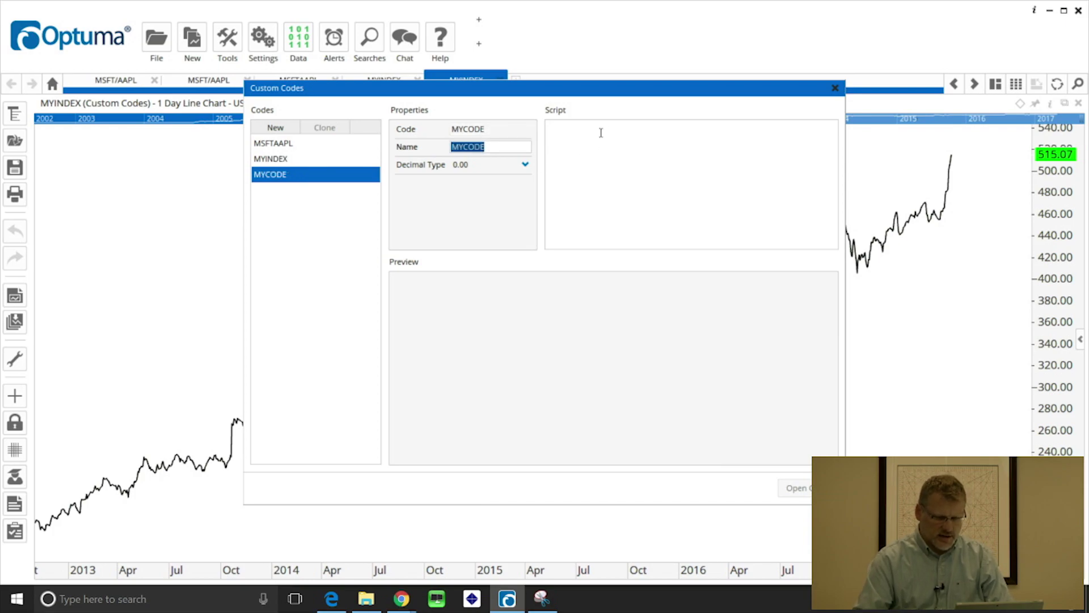
Begin the MYCODE script with Apple's NASDAQ price minus the moving average function, as AAPL:NASDAQ - MA().
{"action": "left_click", "coordinate": [623, 148]}
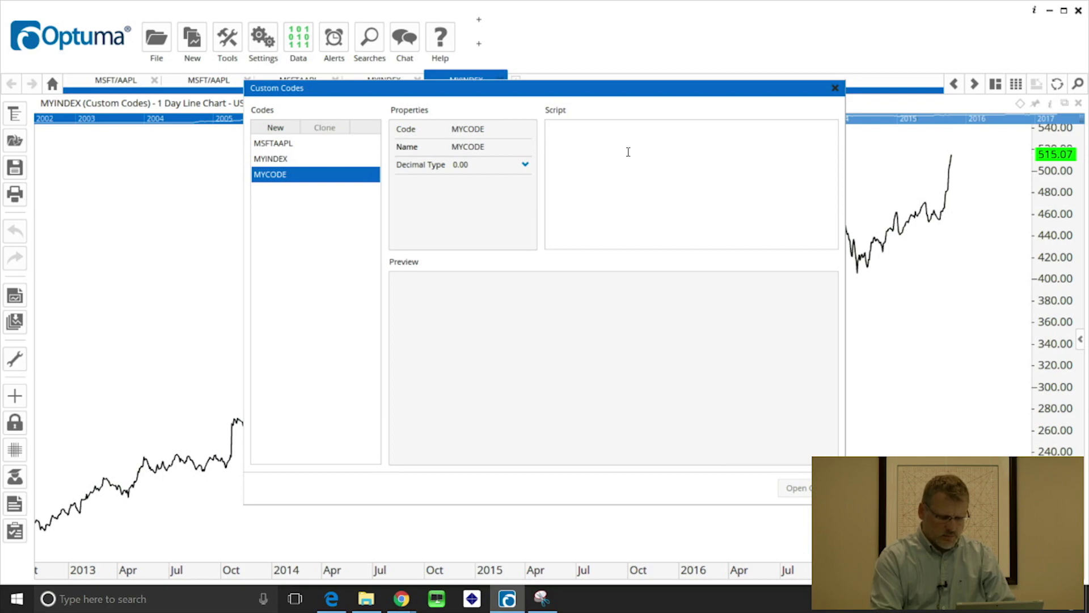
{"action": "type", "text": "aapl"}
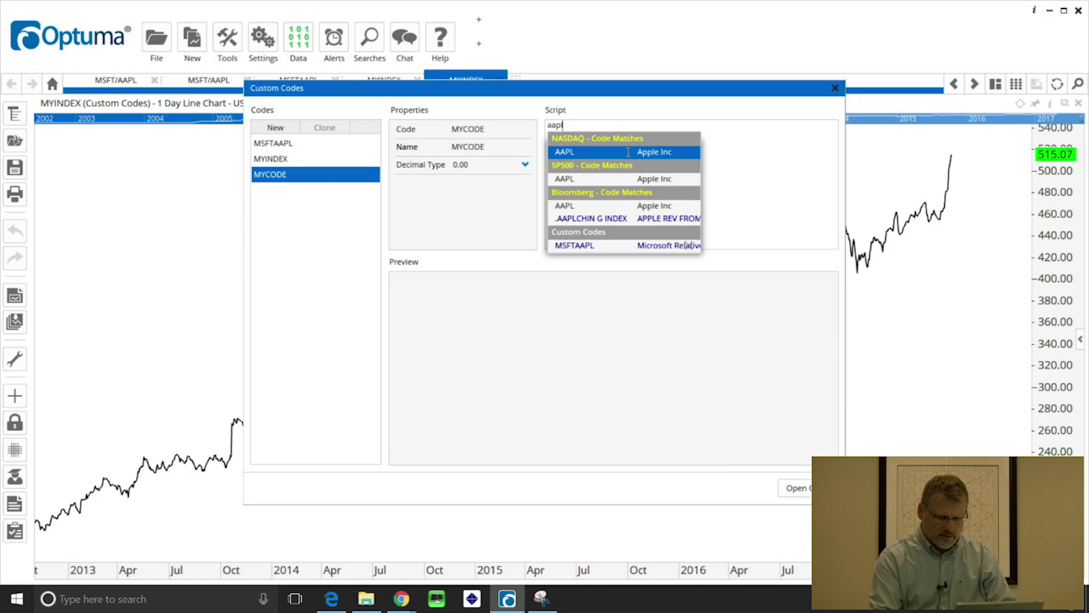
{"action": "left_click", "coordinate": [628, 151]}
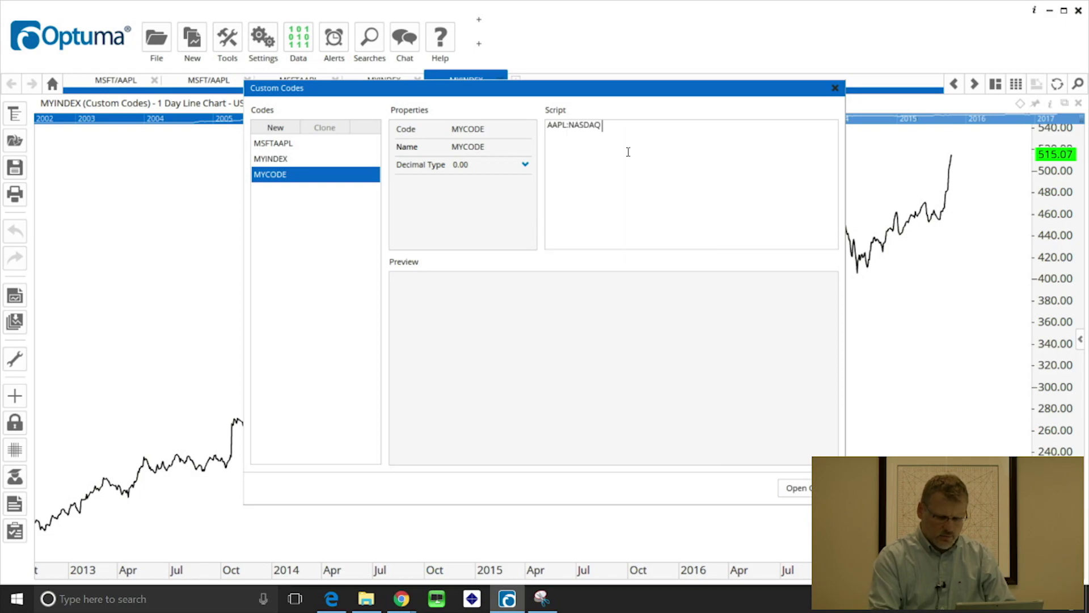
{"action": "type", "text": "- "}
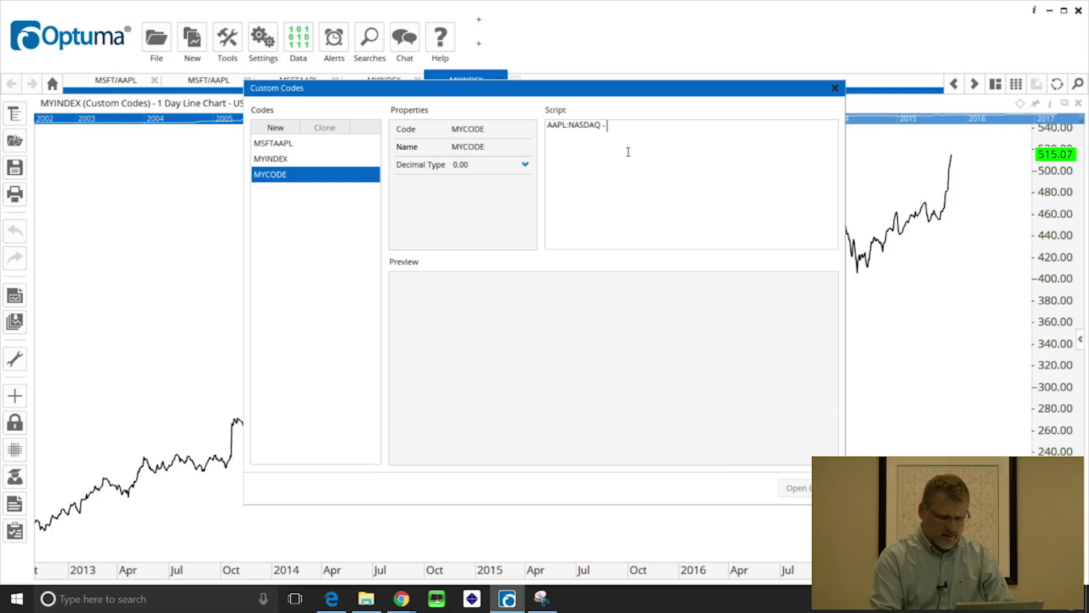
{"action": "type", "text": "ma"}
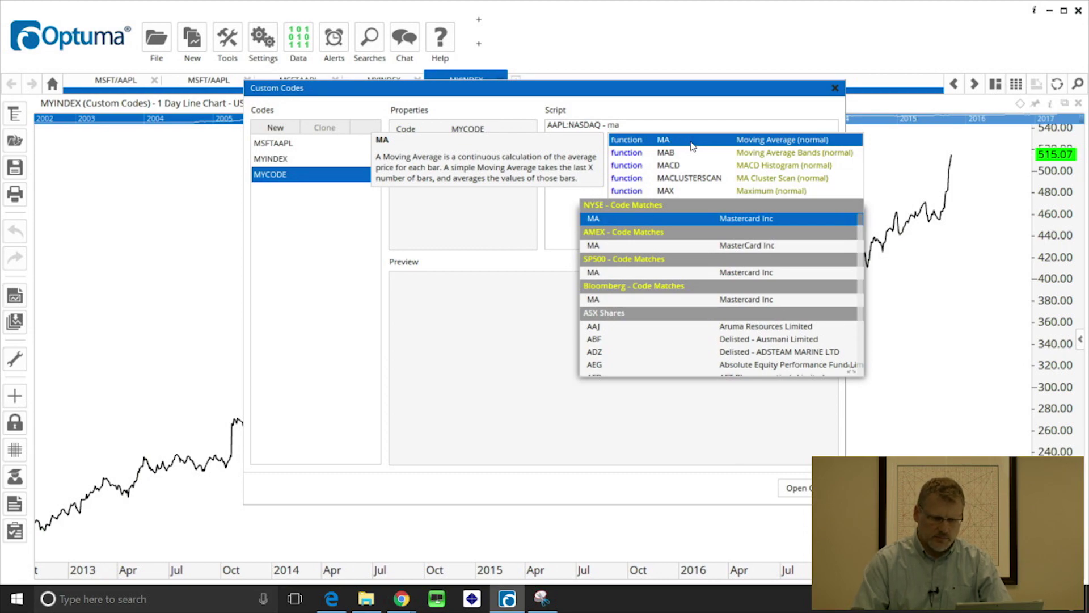
{"action": "left_click", "coordinate": [691, 145]}
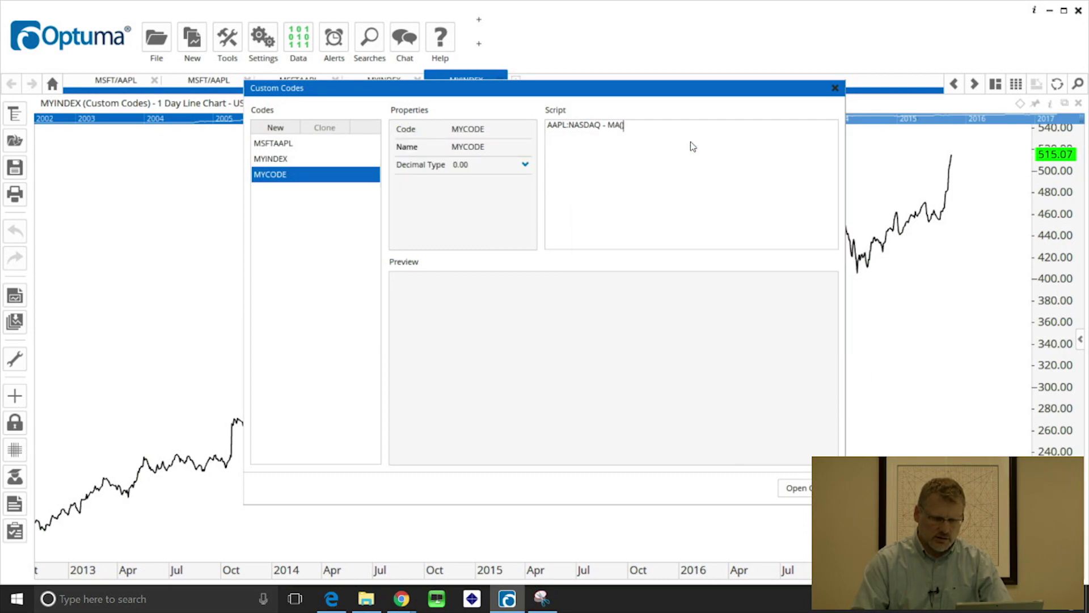
Set the script's moving average to 50 bars calculated on Close and open the MYCODE chart.
{"action": "left_click", "coordinate": [614, 126]}
{"action": "left_click", "coordinate": [683, 178]}
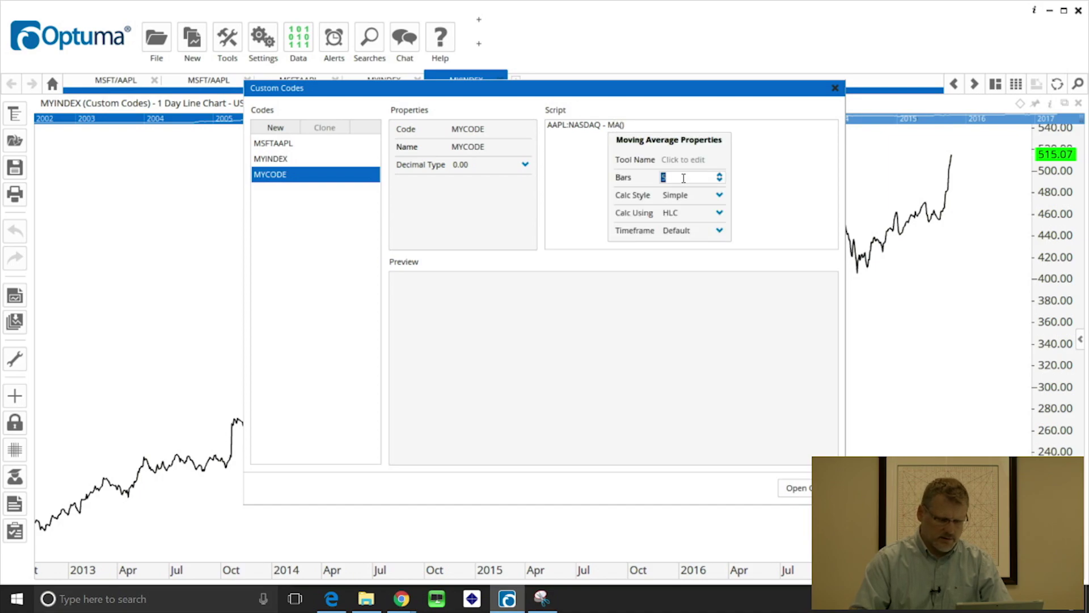
{"action": "type", "text": "5"}
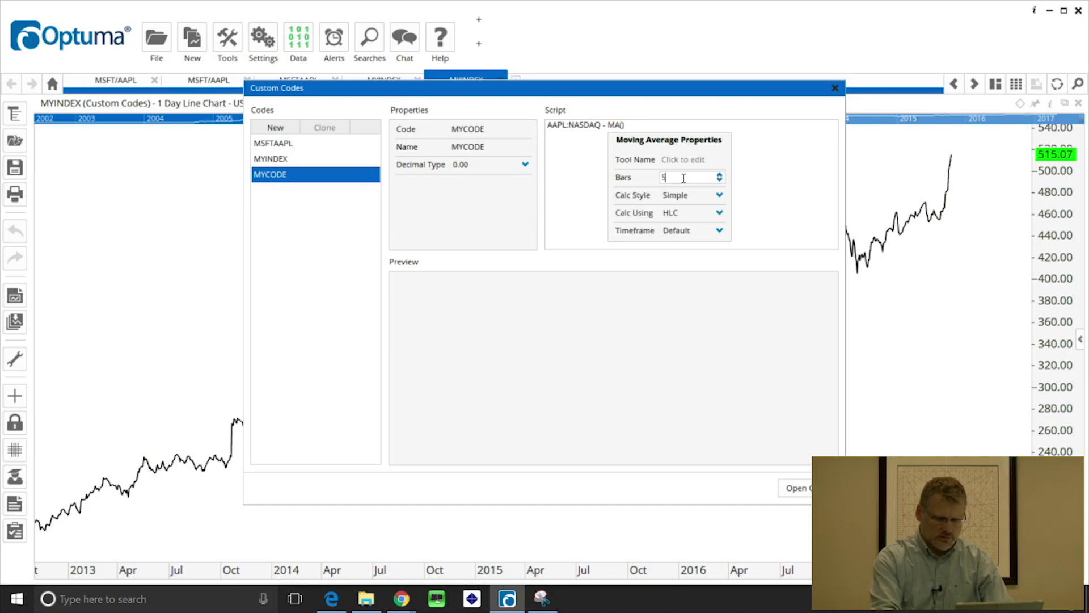
{"action": "type", "text": "0"}
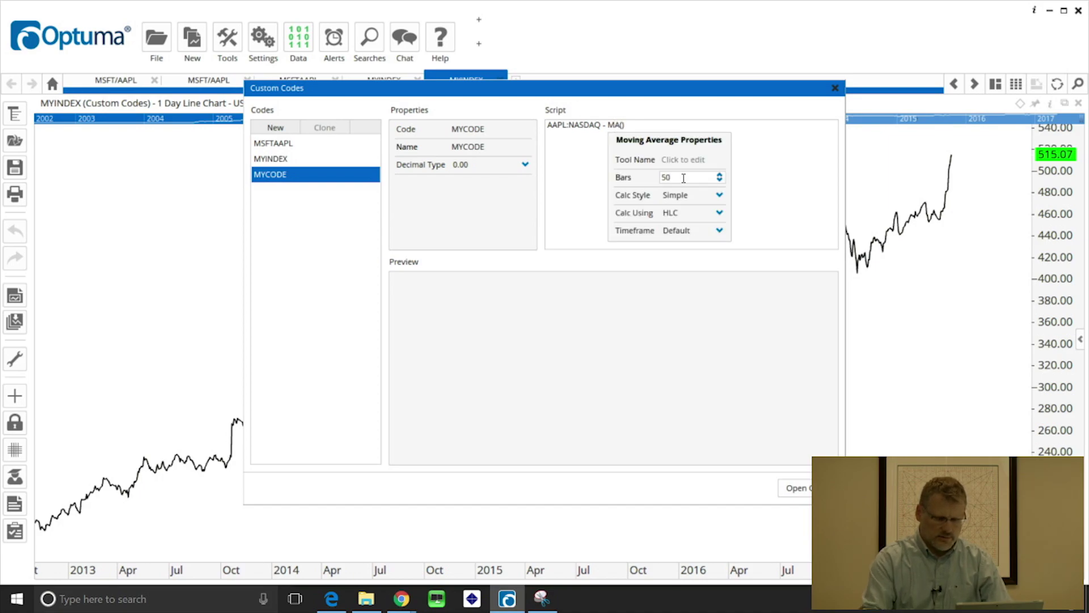
{"action": "left_click", "coordinate": [719, 213]}
{"action": "left_click", "coordinate": [681, 238]}
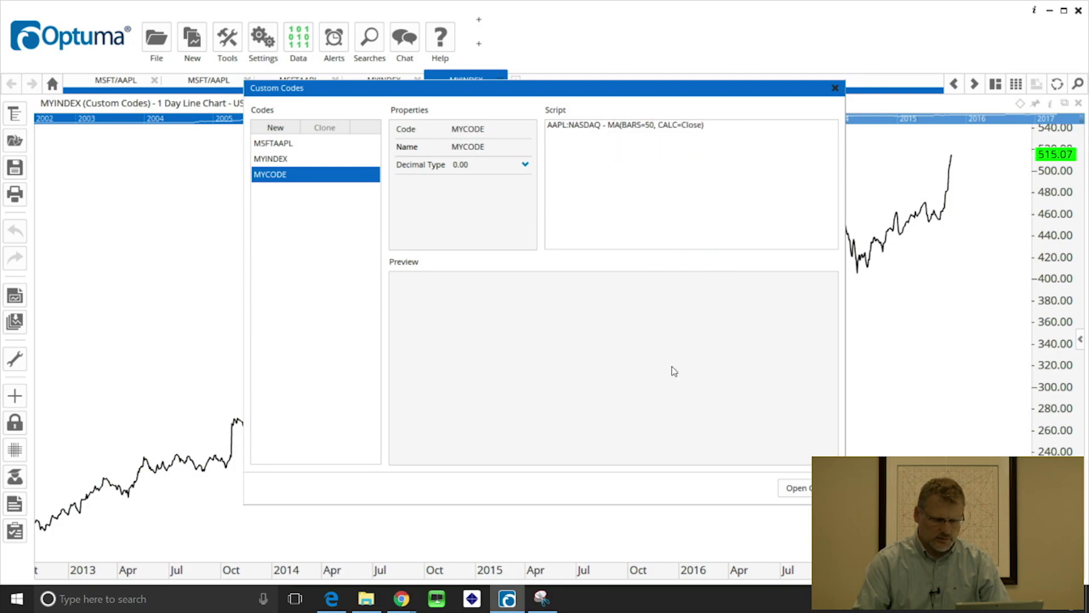
{"action": "left_click", "coordinate": [806, 490]}
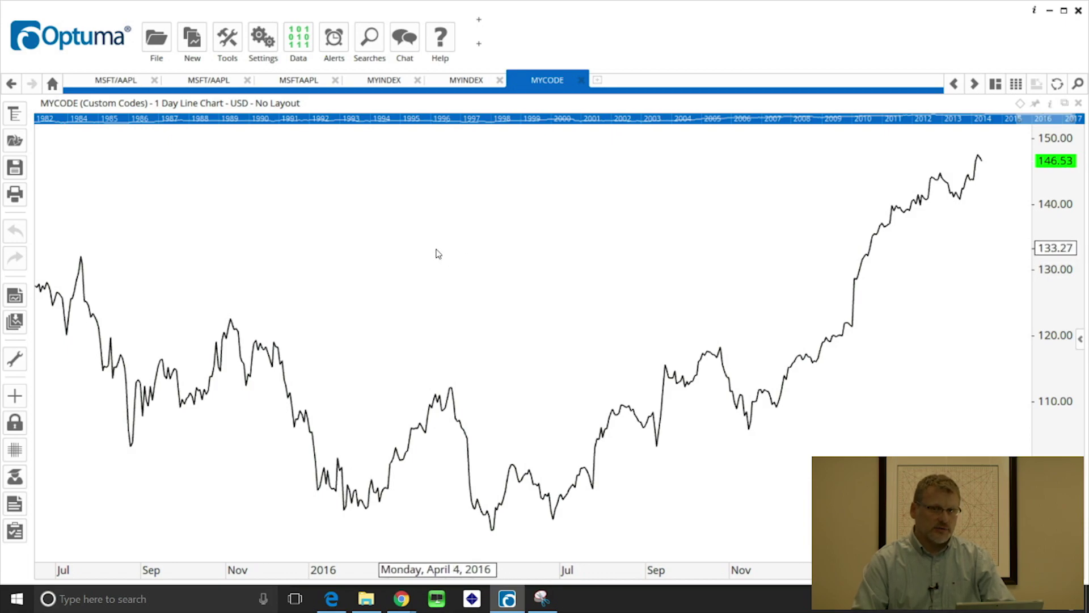
Create another custom code with FEDSPREAD as its code.
{"action": "left_click", "coordinate": [303, 48]}
{"action": "left_click", "coordinate": [317, 168]}
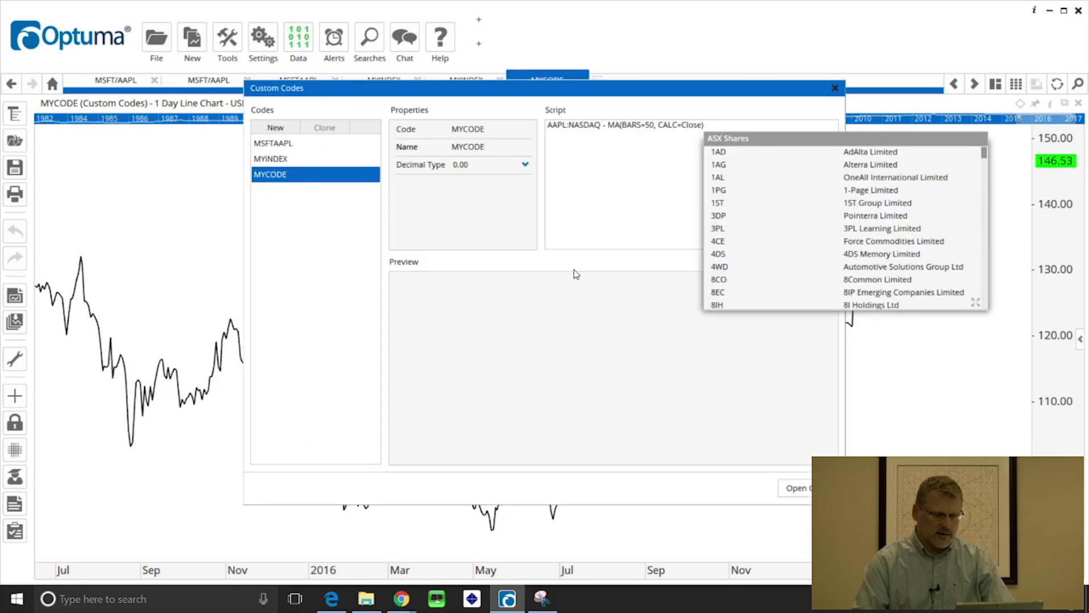
{"action": "left_click", "coordinate": [278, 128]}
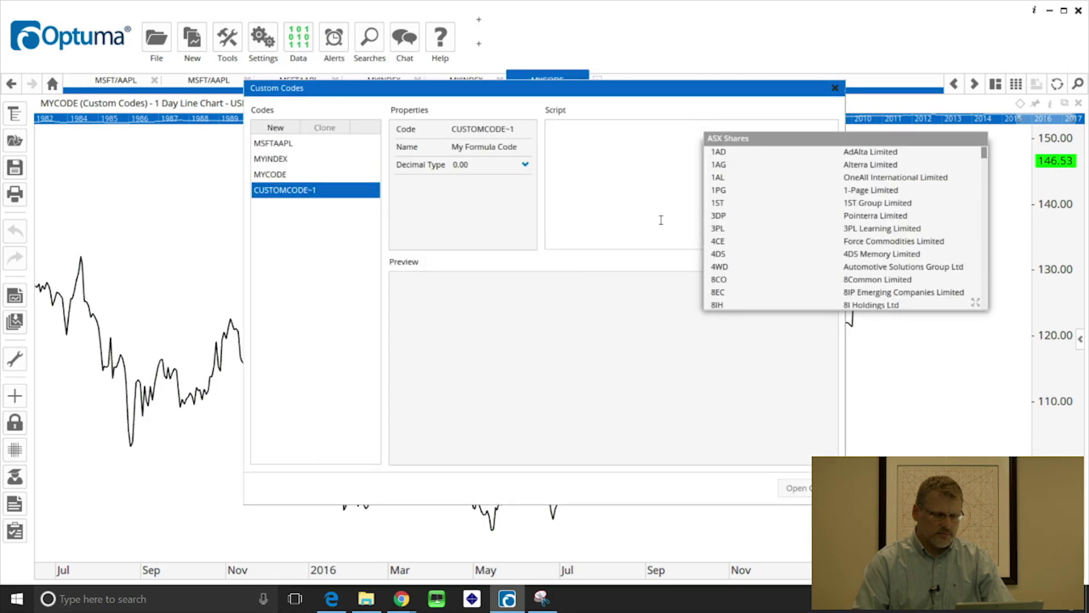
{"action": "left_click", "coordinate": [474, 128]}
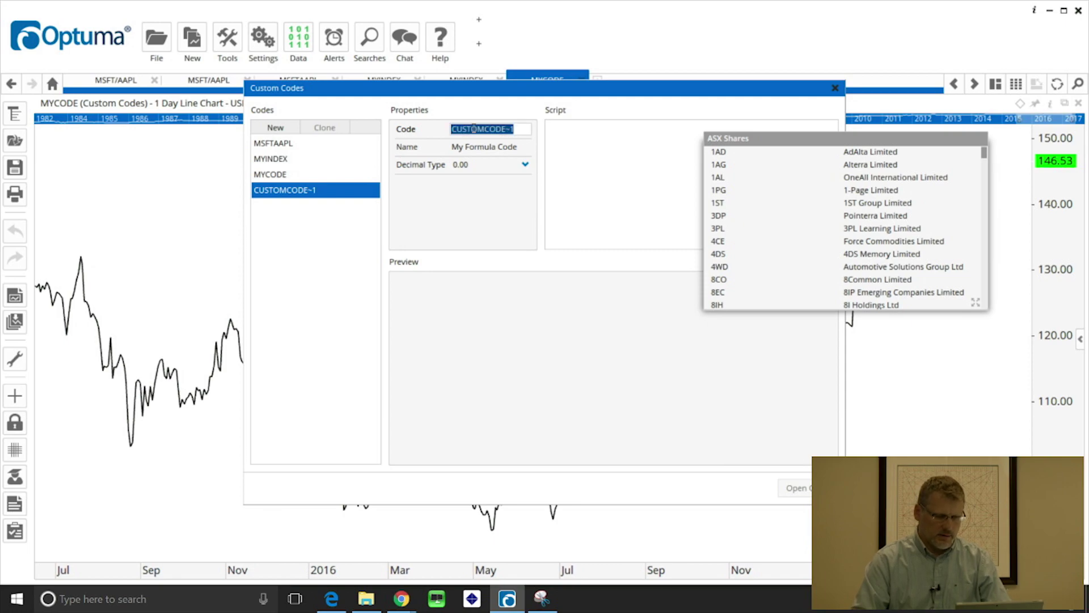
{"action": "type", "text": "F"}
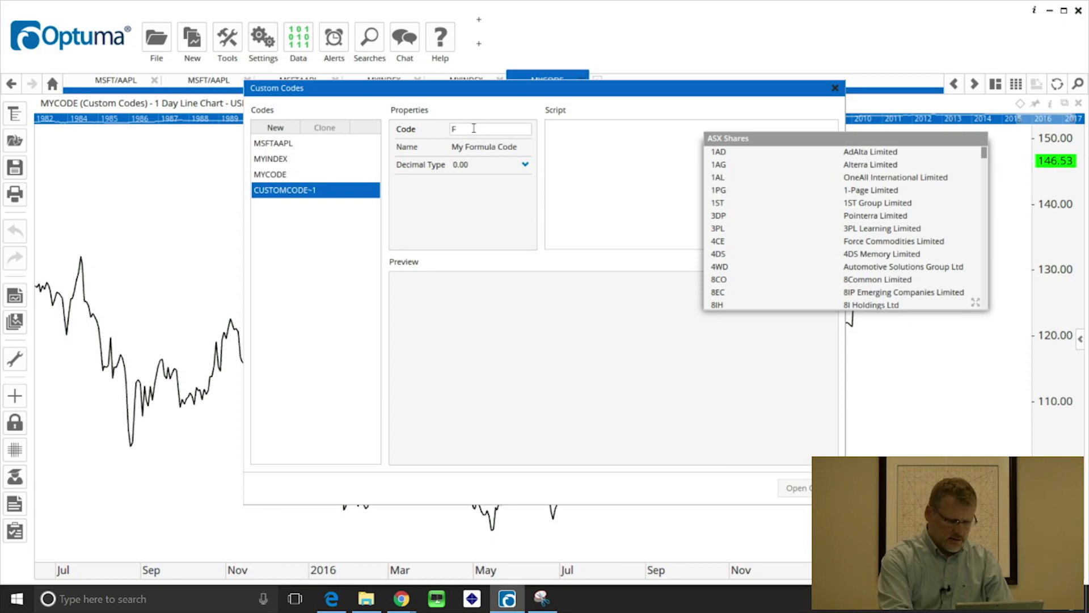
{"action": "type", "text": "EDSPREAD"}
{"action": "left_click", "coordinate": [480, 147]}
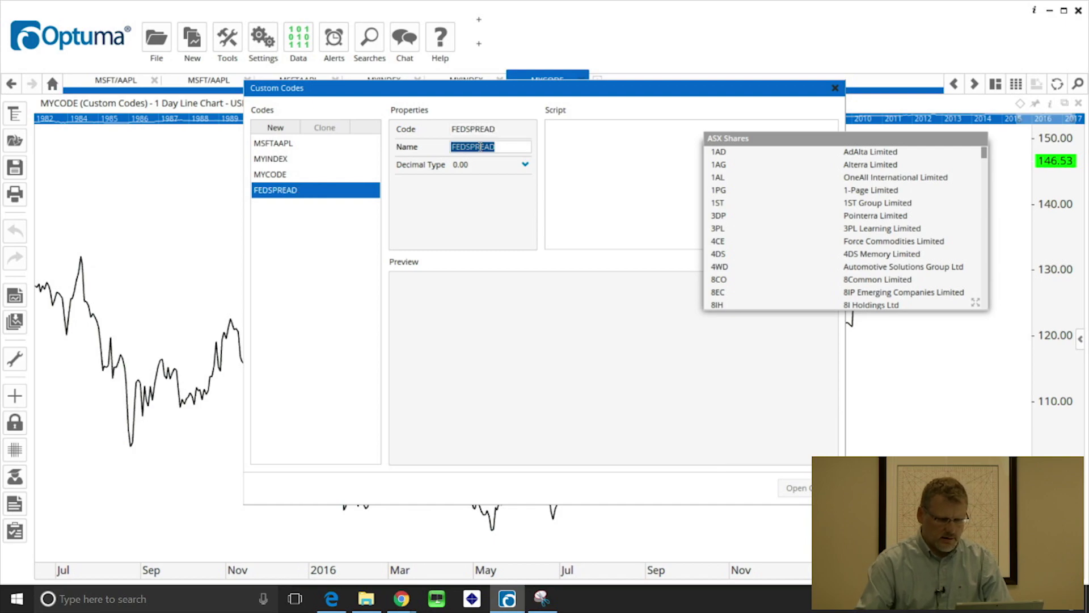
Enter the FRED 30-year Treasury rate, DGS30:FRED, as the first term of the FEDSPREAD script.
{"action": "left_click", "coordinate": [590, 137]}
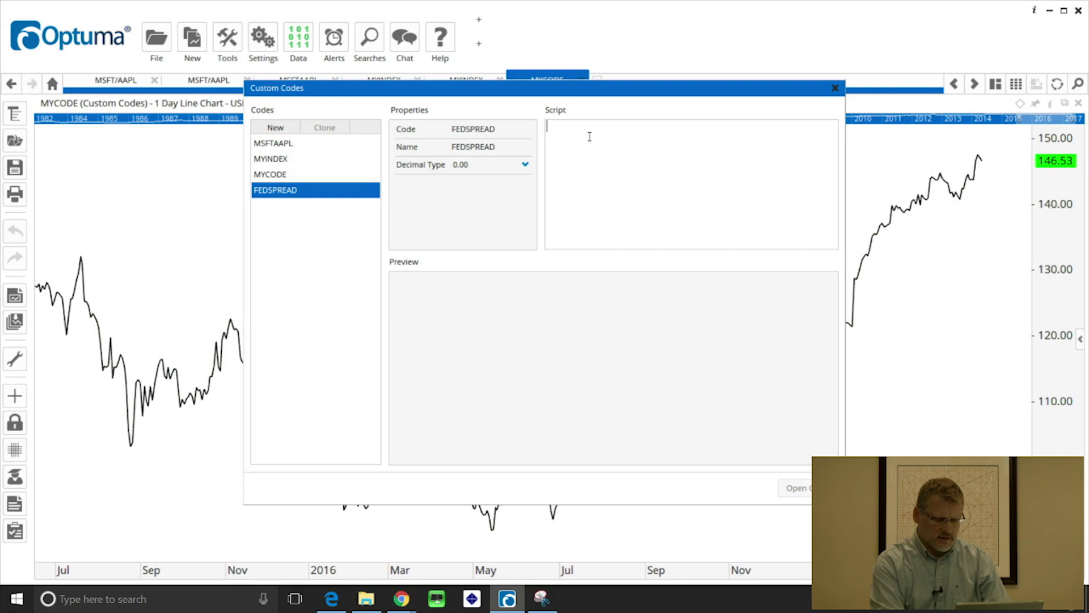
{"action": "type", "text": "dgs"}
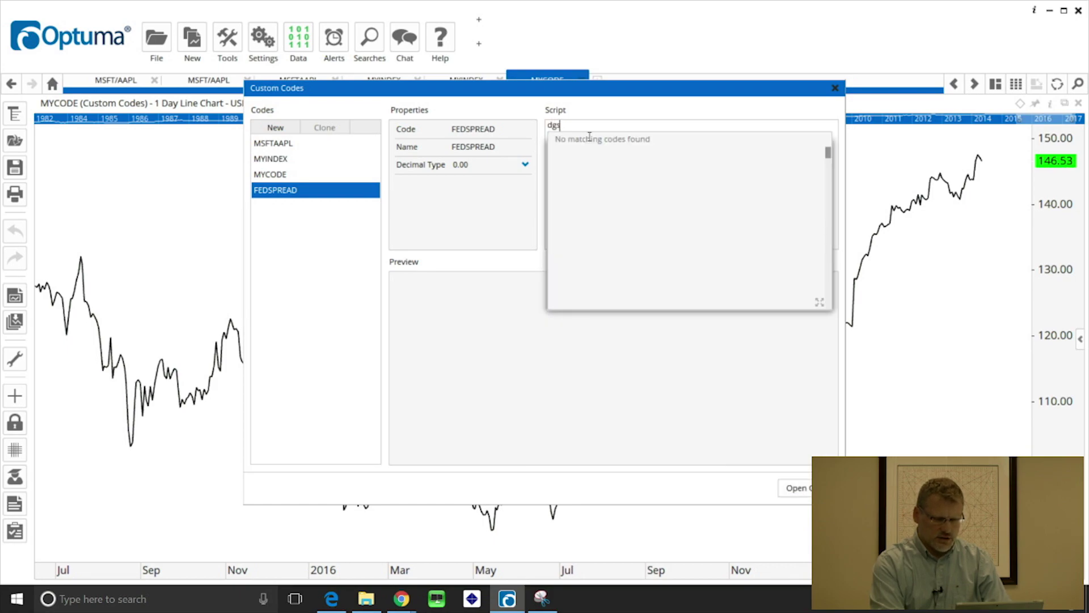
{"action": "type", "text": "30"}
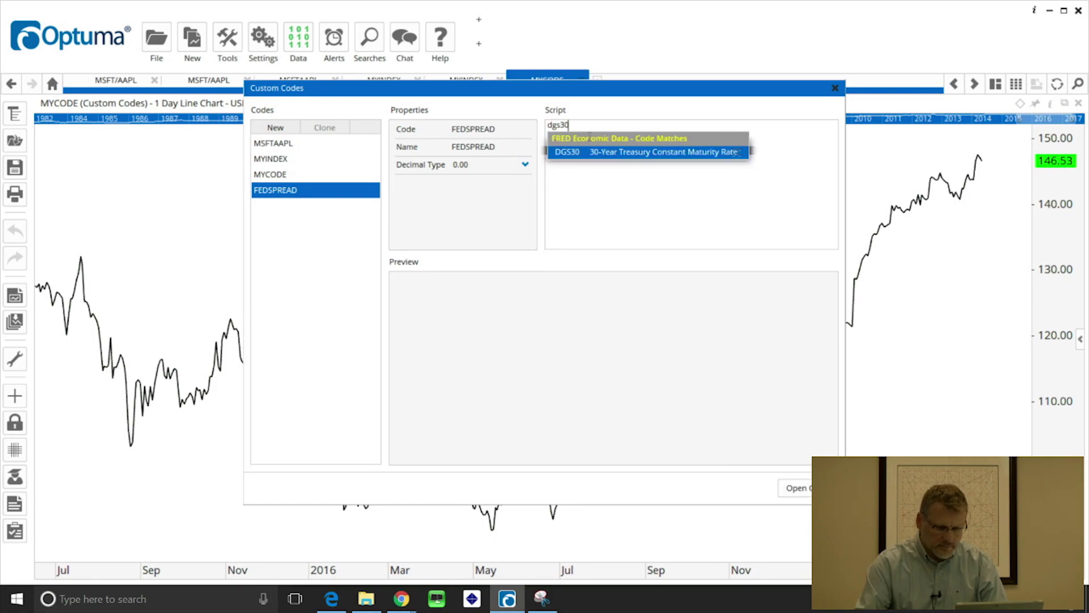
{"action": "left_click", "coordinate": [647, 152]}
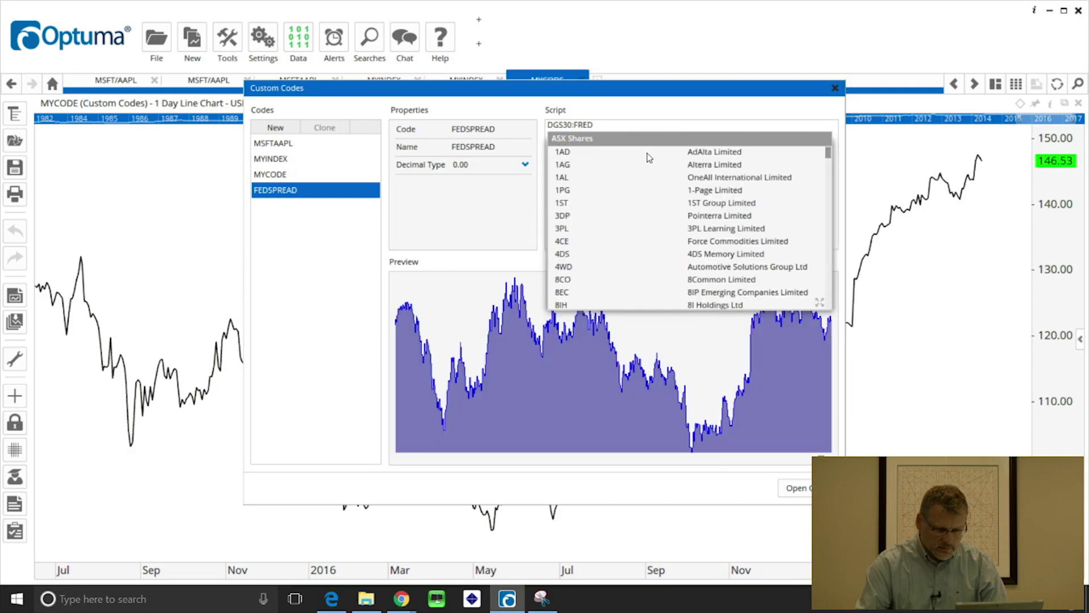
{"action": "key", "text": "Escape"}
Subtract the 10-year Treasury rate, DGS10:FRED, in the FEDSPREAD script and open its chart over a longer time span.
{"action": "type", "text": "-"}
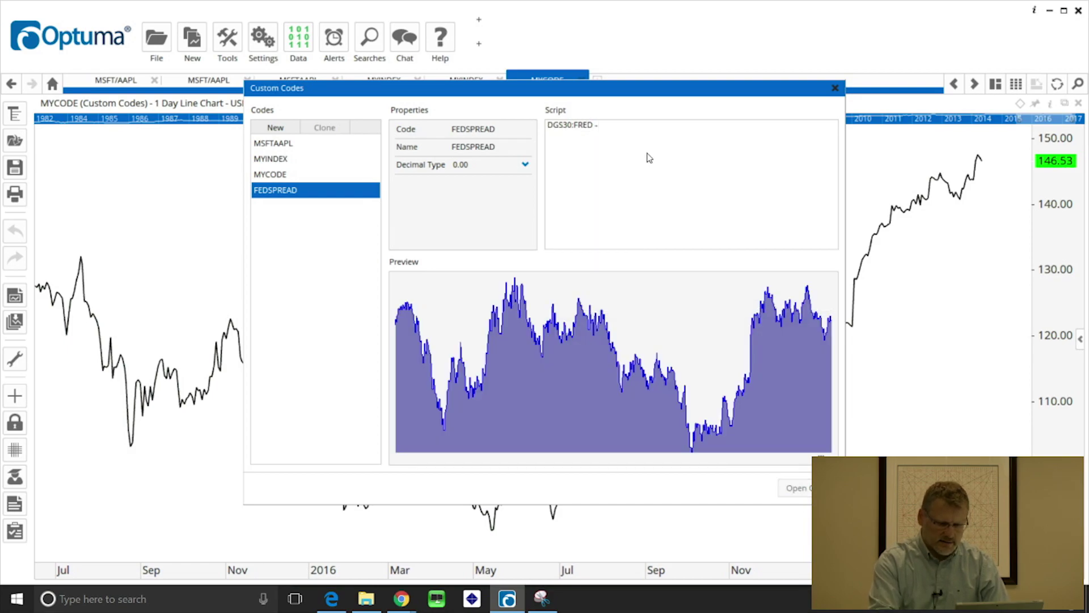
{"action": "type", "text": " dgs10"}
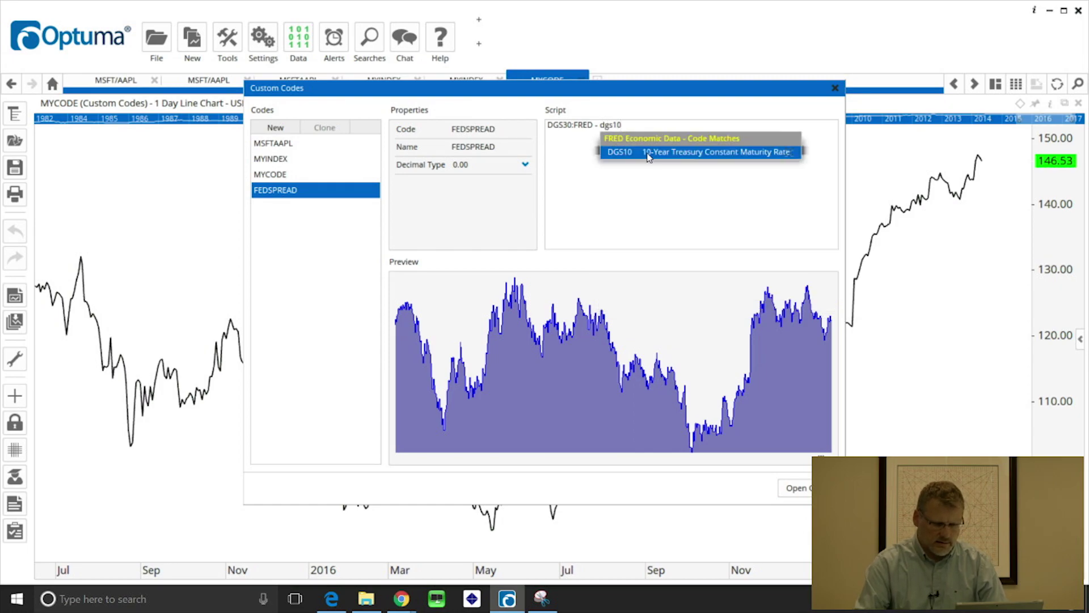
{"action": "left_click", "coordinate": [649, 152]}
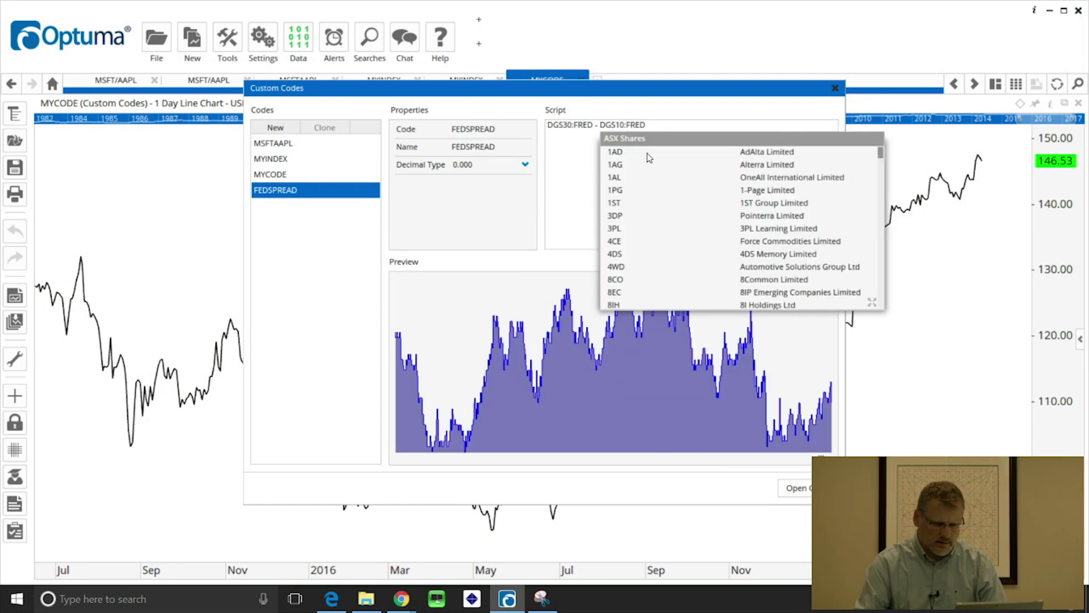
{"action": "double_click", "coordinate": [617, 412]}
{"action": "scroll", "coordinate": [813, 237], "scroll_direction": "down", "scroll_amount": 4}
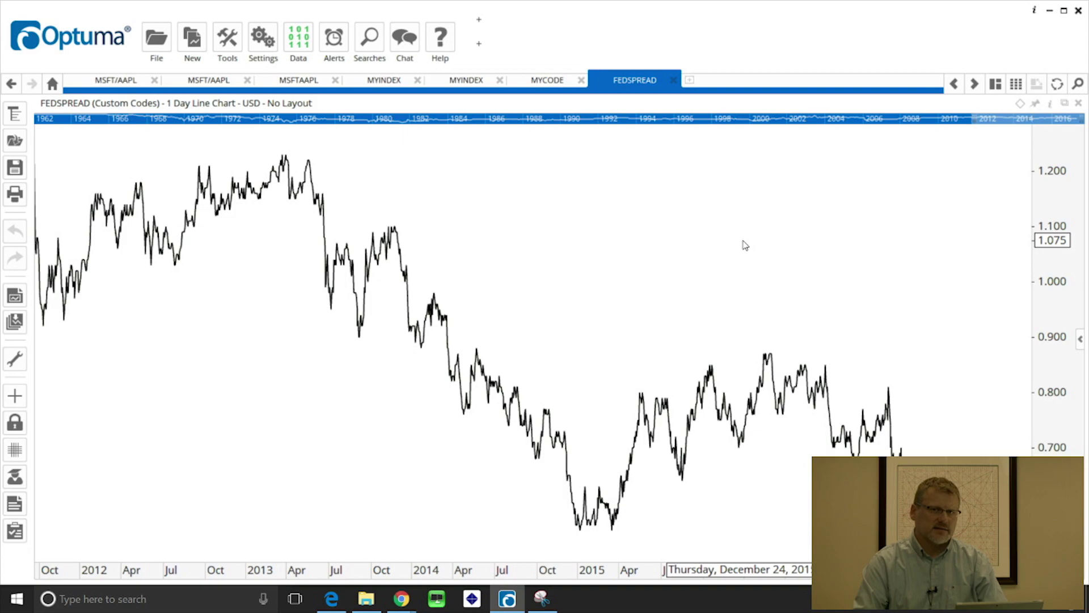
Open the whole Custom Codes folder as a watch list on a new page.
{"action": "left_click", "coordinate": [691, 81]}
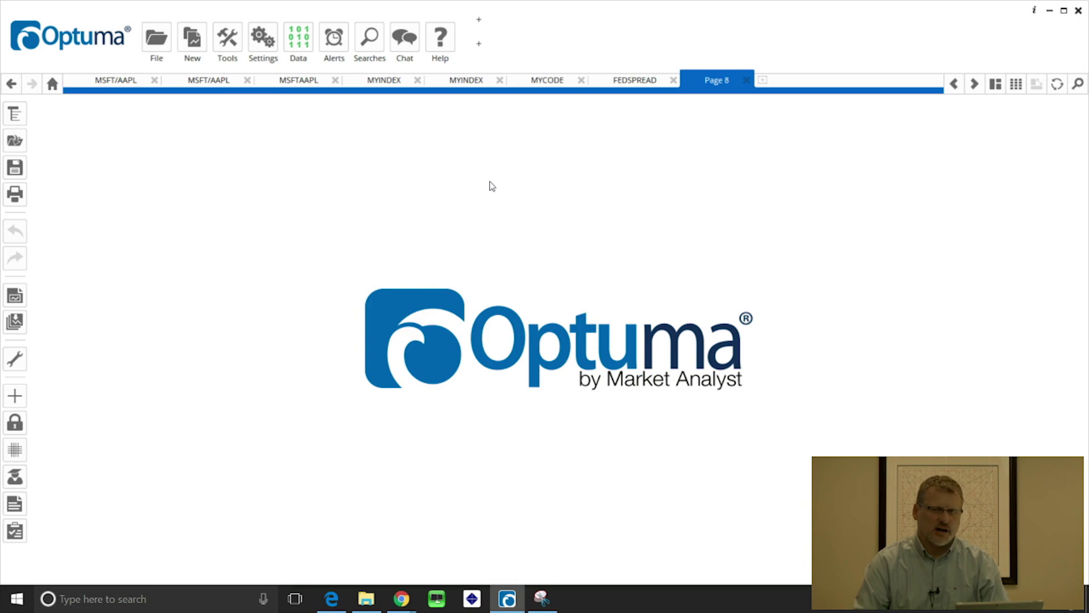
{"action": "double_click", "coordinate": [216, 189]}
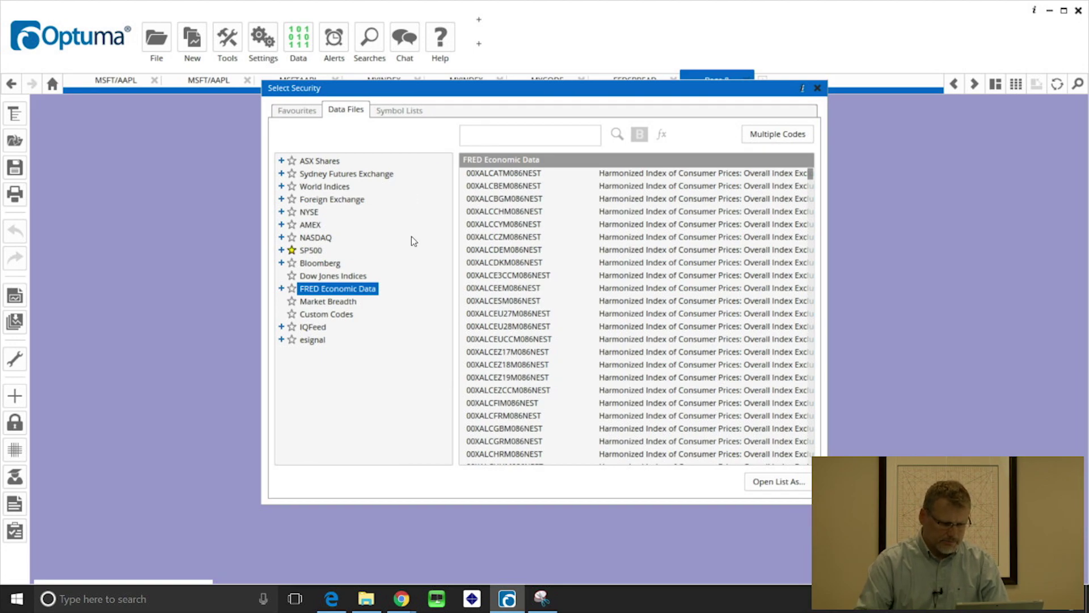
{"action": "left_click", "coordinate": [325, 316]}
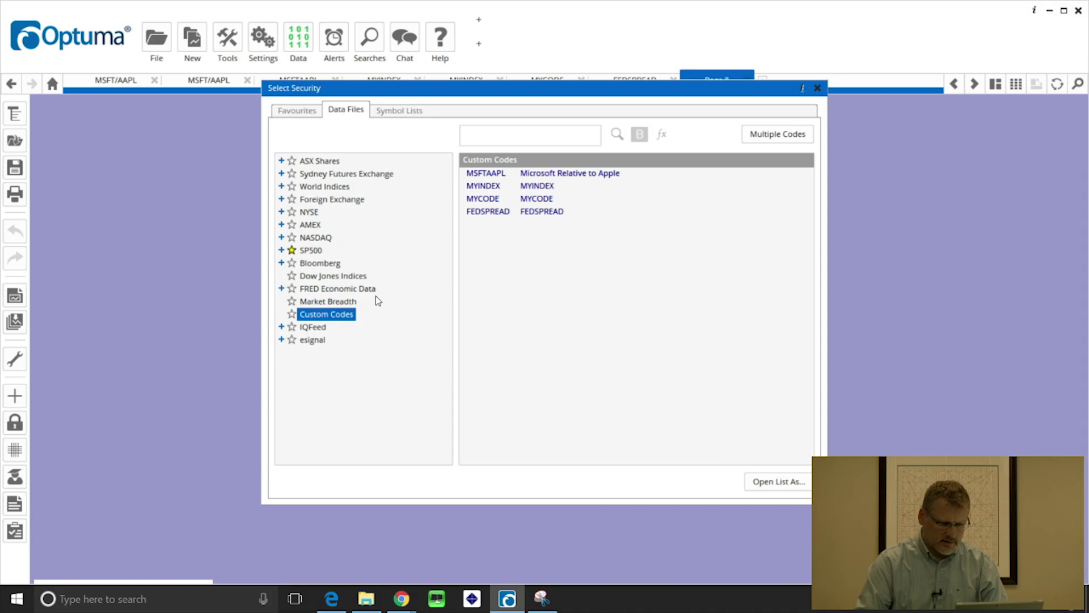
{"action": "right_click", "coordinate": [349, 315]}
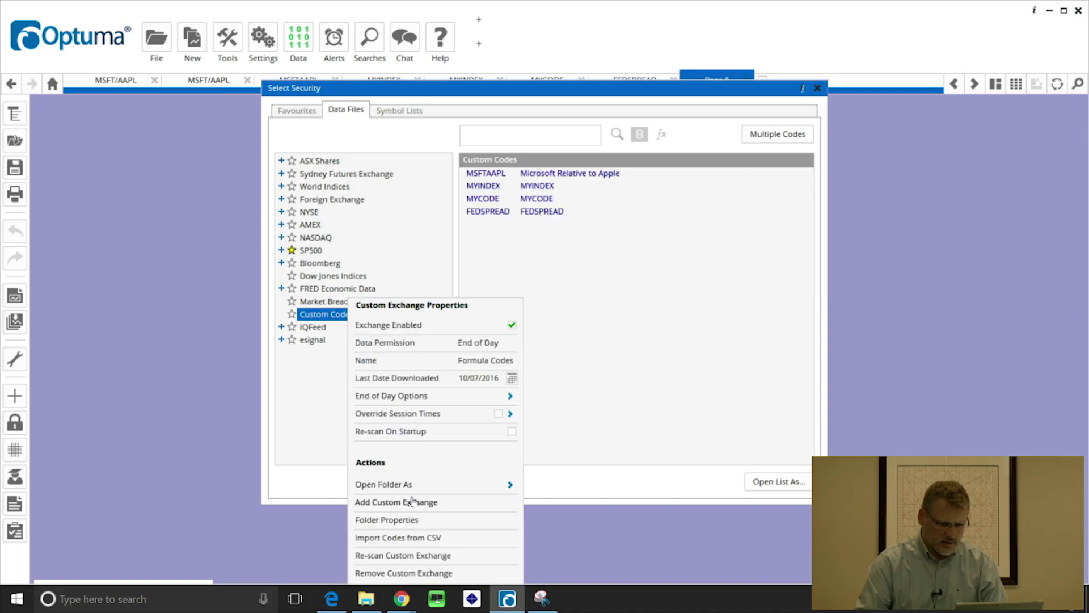
{"action": "mouse_move", "coordinate": [413, 487]}
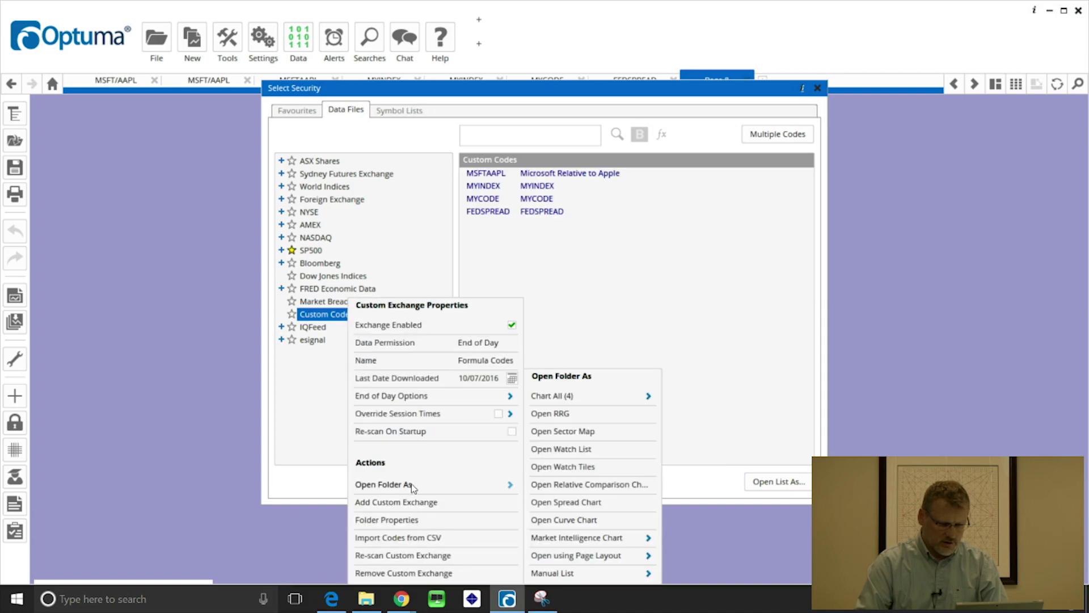
{"action": "left_click", "coordinate": [559, 451]}
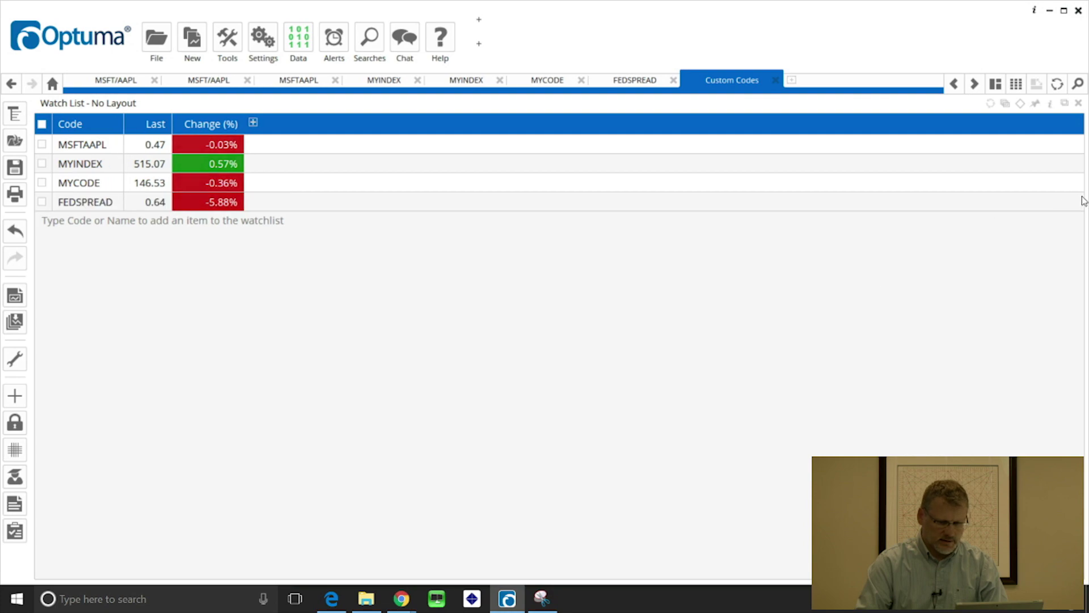
Narrow the custom codes watch list to about a quarter of the page width and chart MSFTAAPL beside it.
{"action": "left_click_drag", "start_coordinate": [1082, 201], "coordinate": [297, 156]}
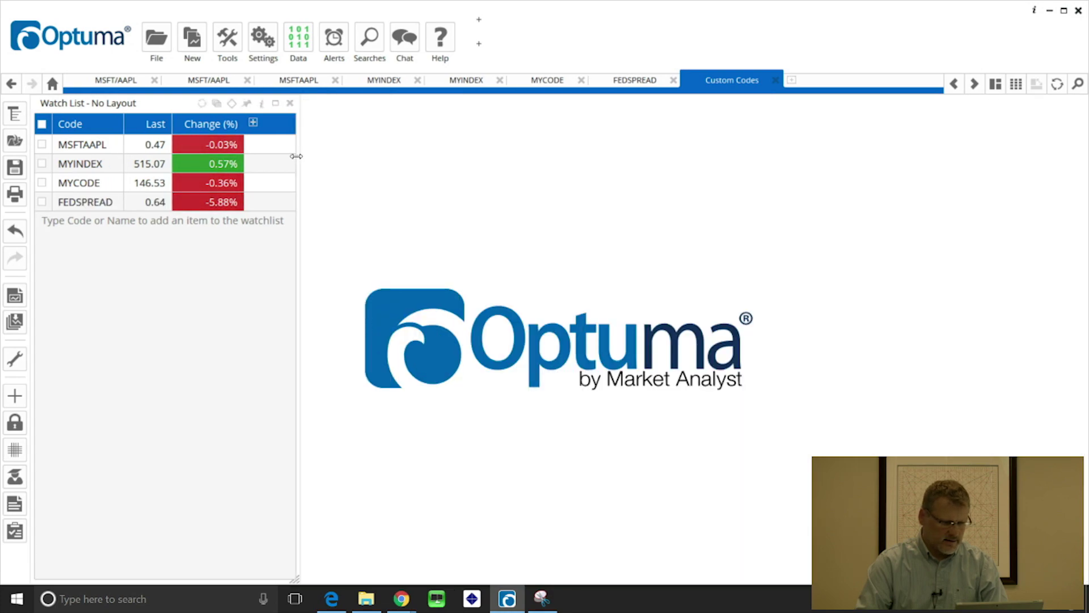
{"action": "left_click", "coordinate": [81, 146]}
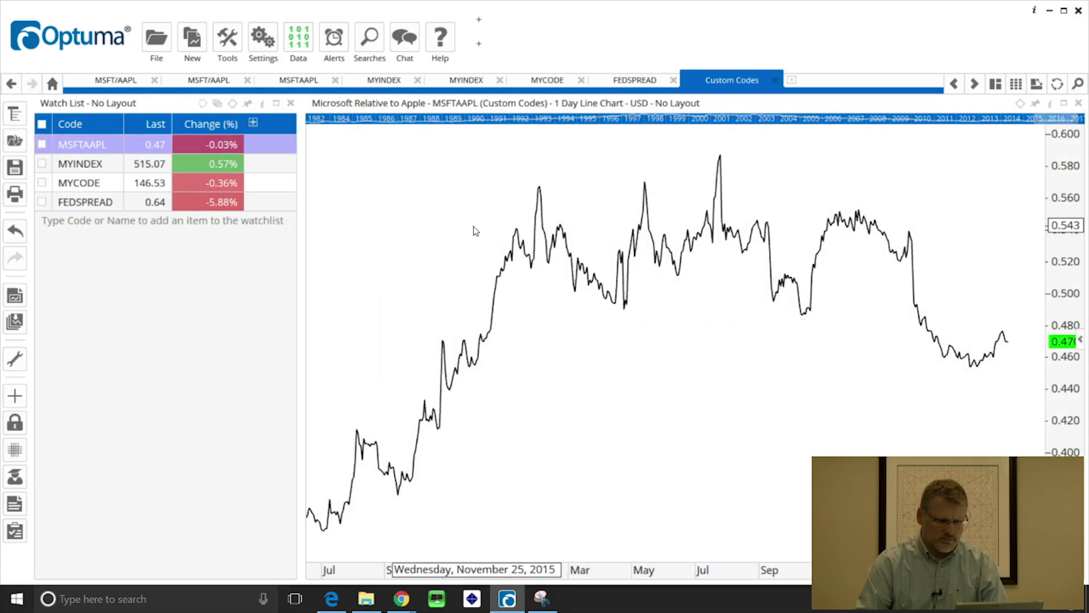